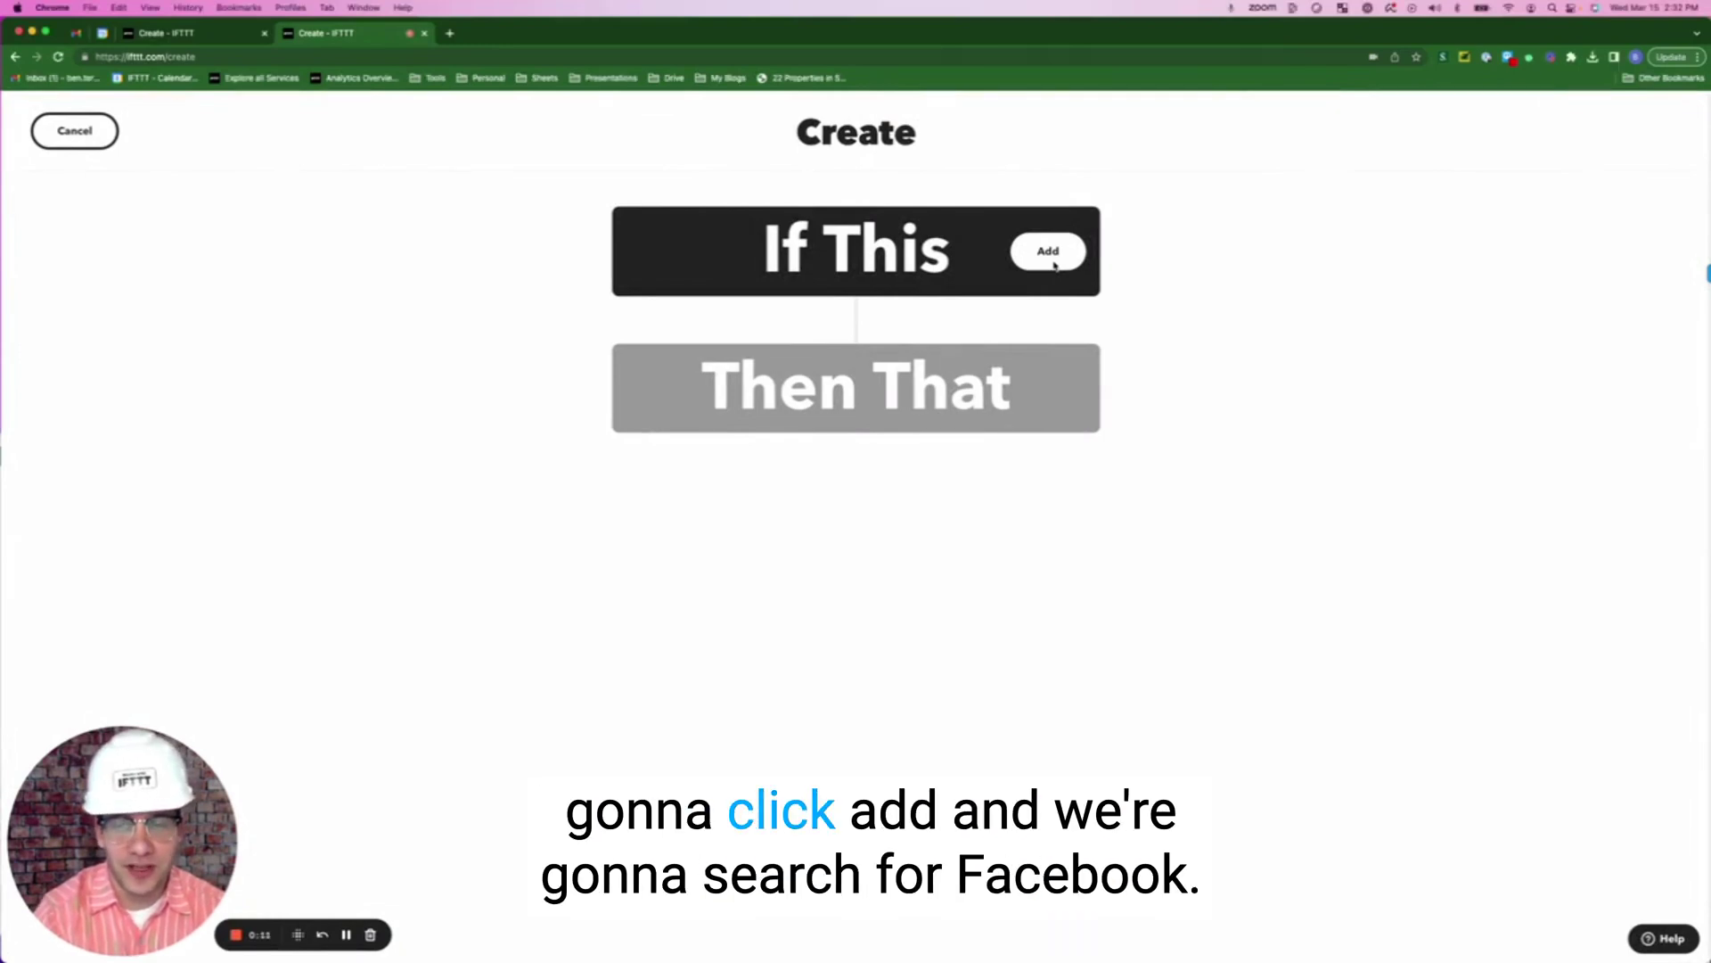
# Step: Set the applet's If trigger to Facebook Lead Ads, found by searching 'face'
pyautogui.click(1053, 260)
pyautogui.click(738, 309)
pyautogui.write('face')
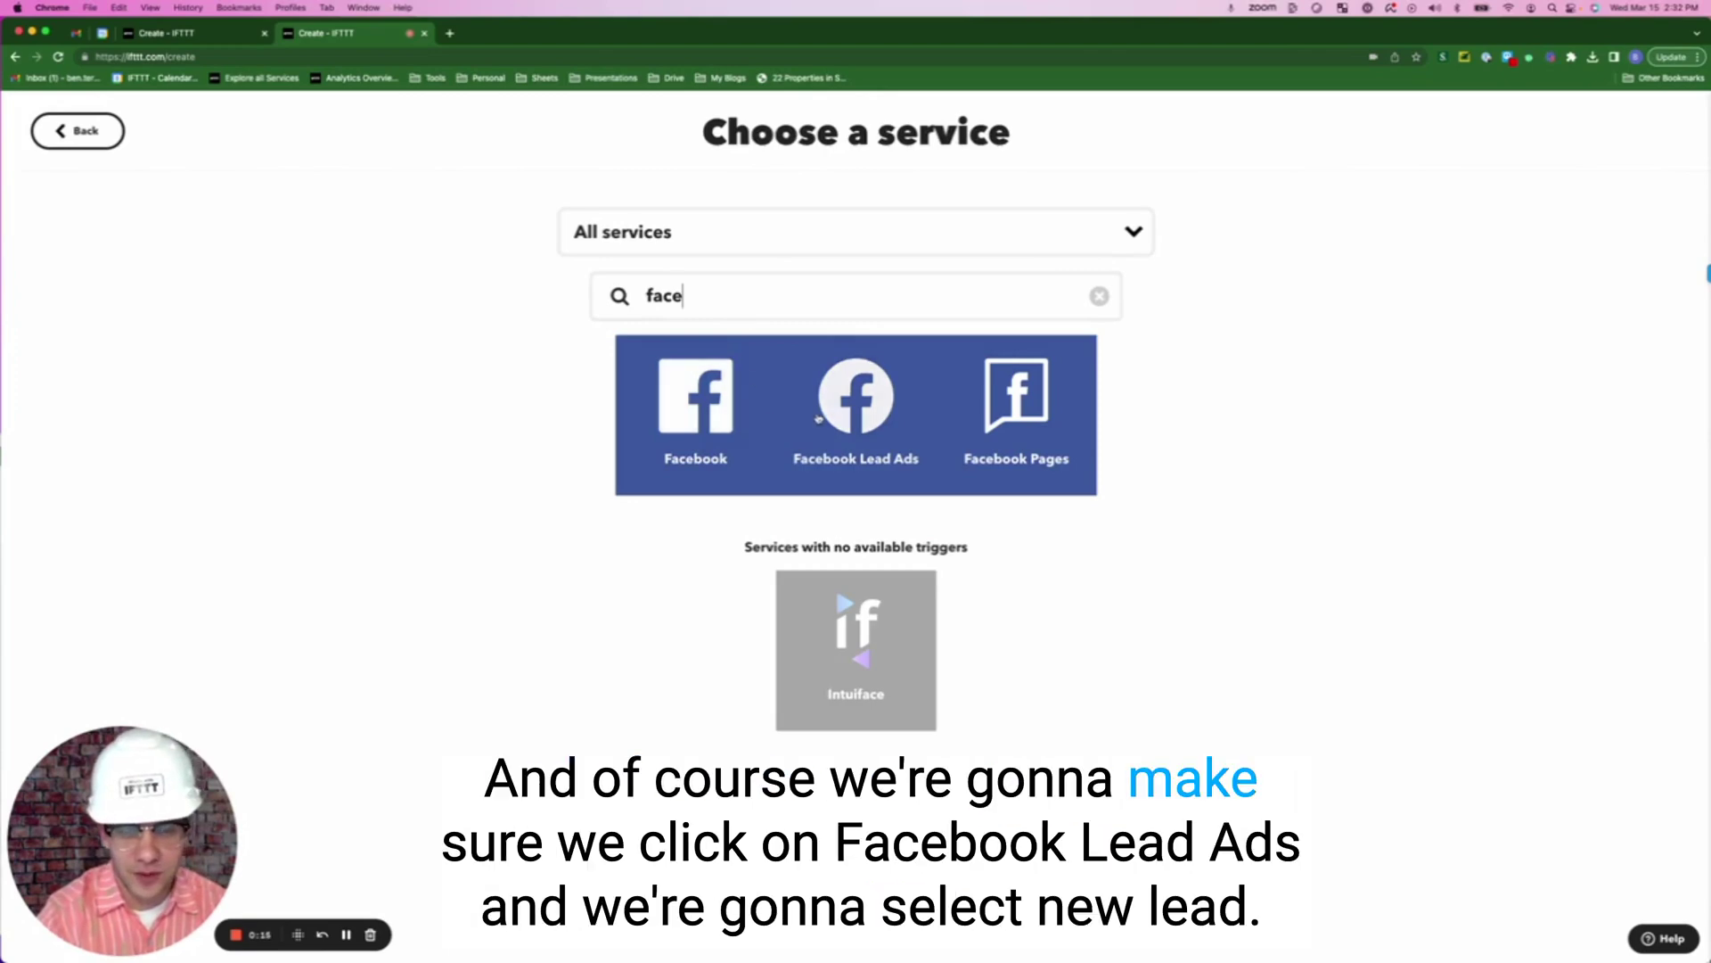
pyautogui.click(817, 416)
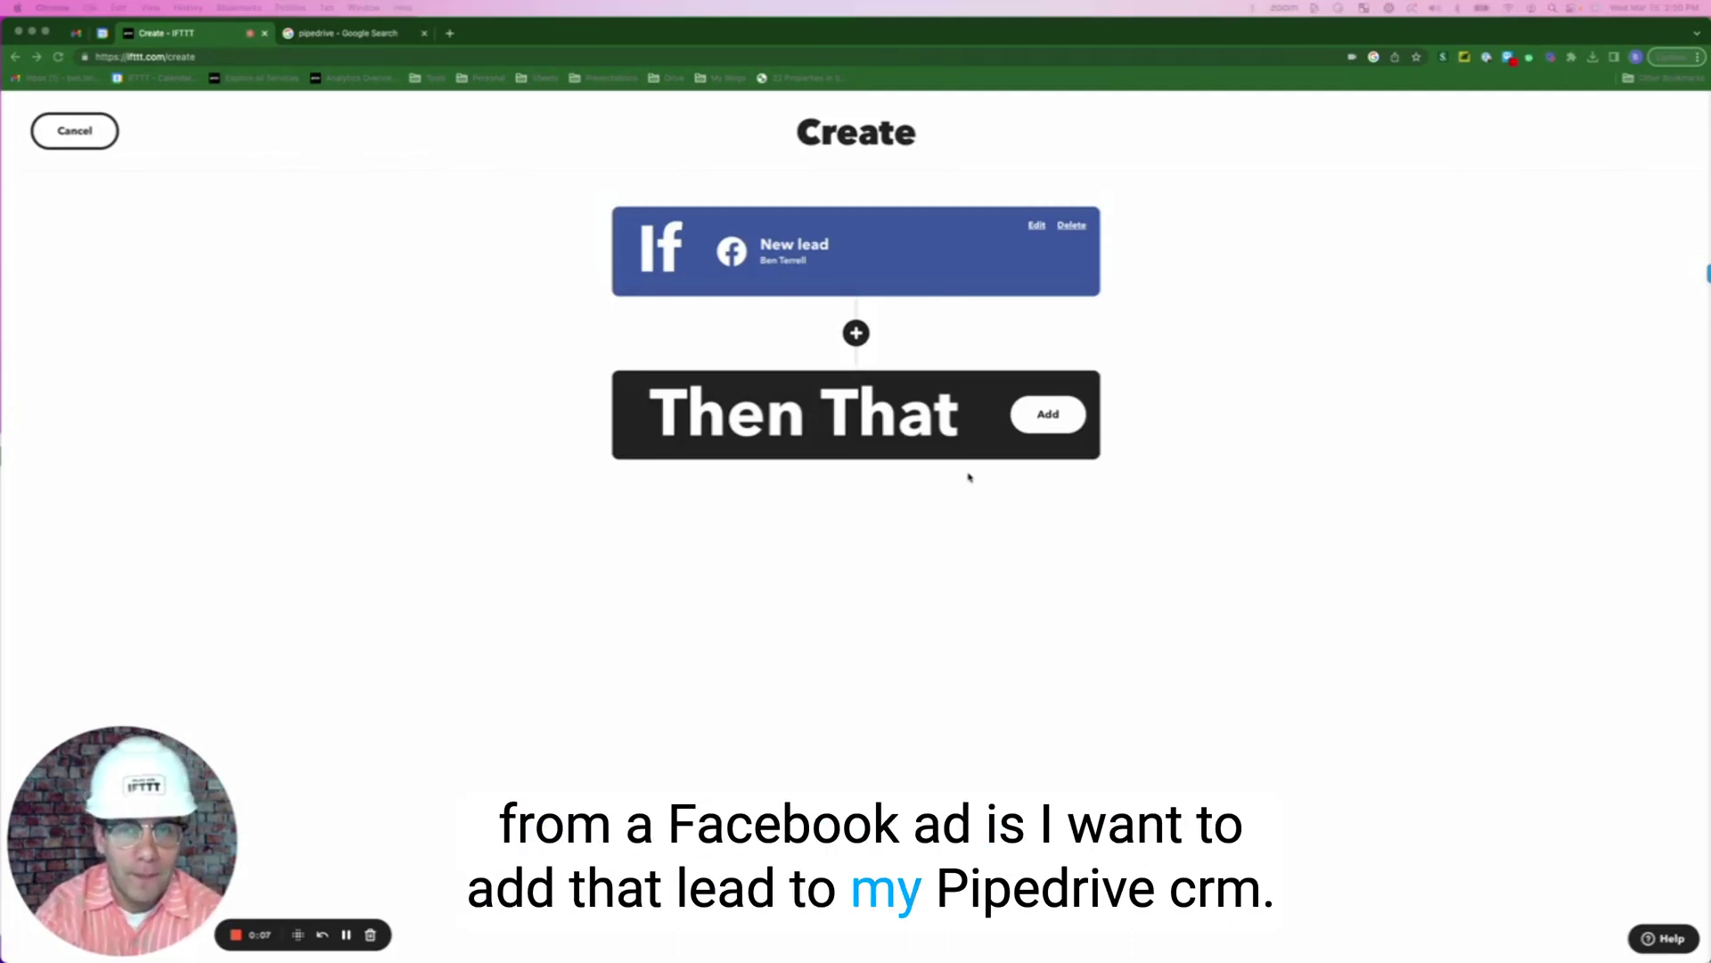
# Step: Make the Then action Pipedrive's Create deal, found by searching 'pipe'
pyautogui.click(1044, 422)
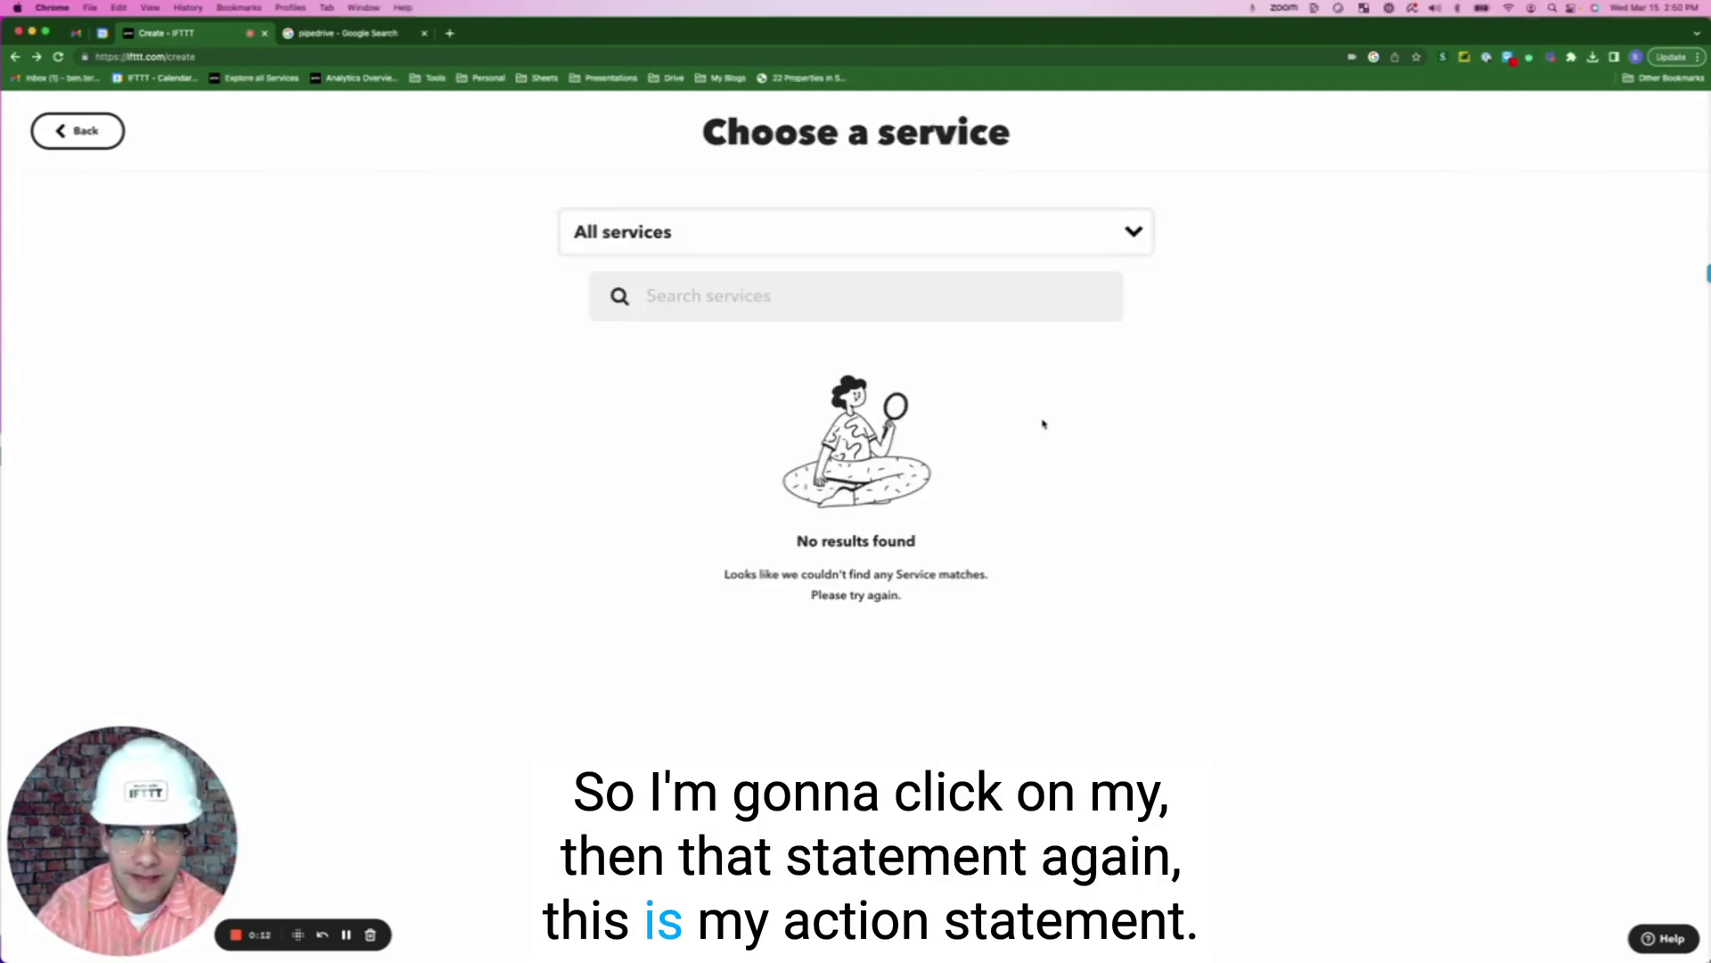
pyautogui.click(856, 306)
pyautogui.write('pipe')
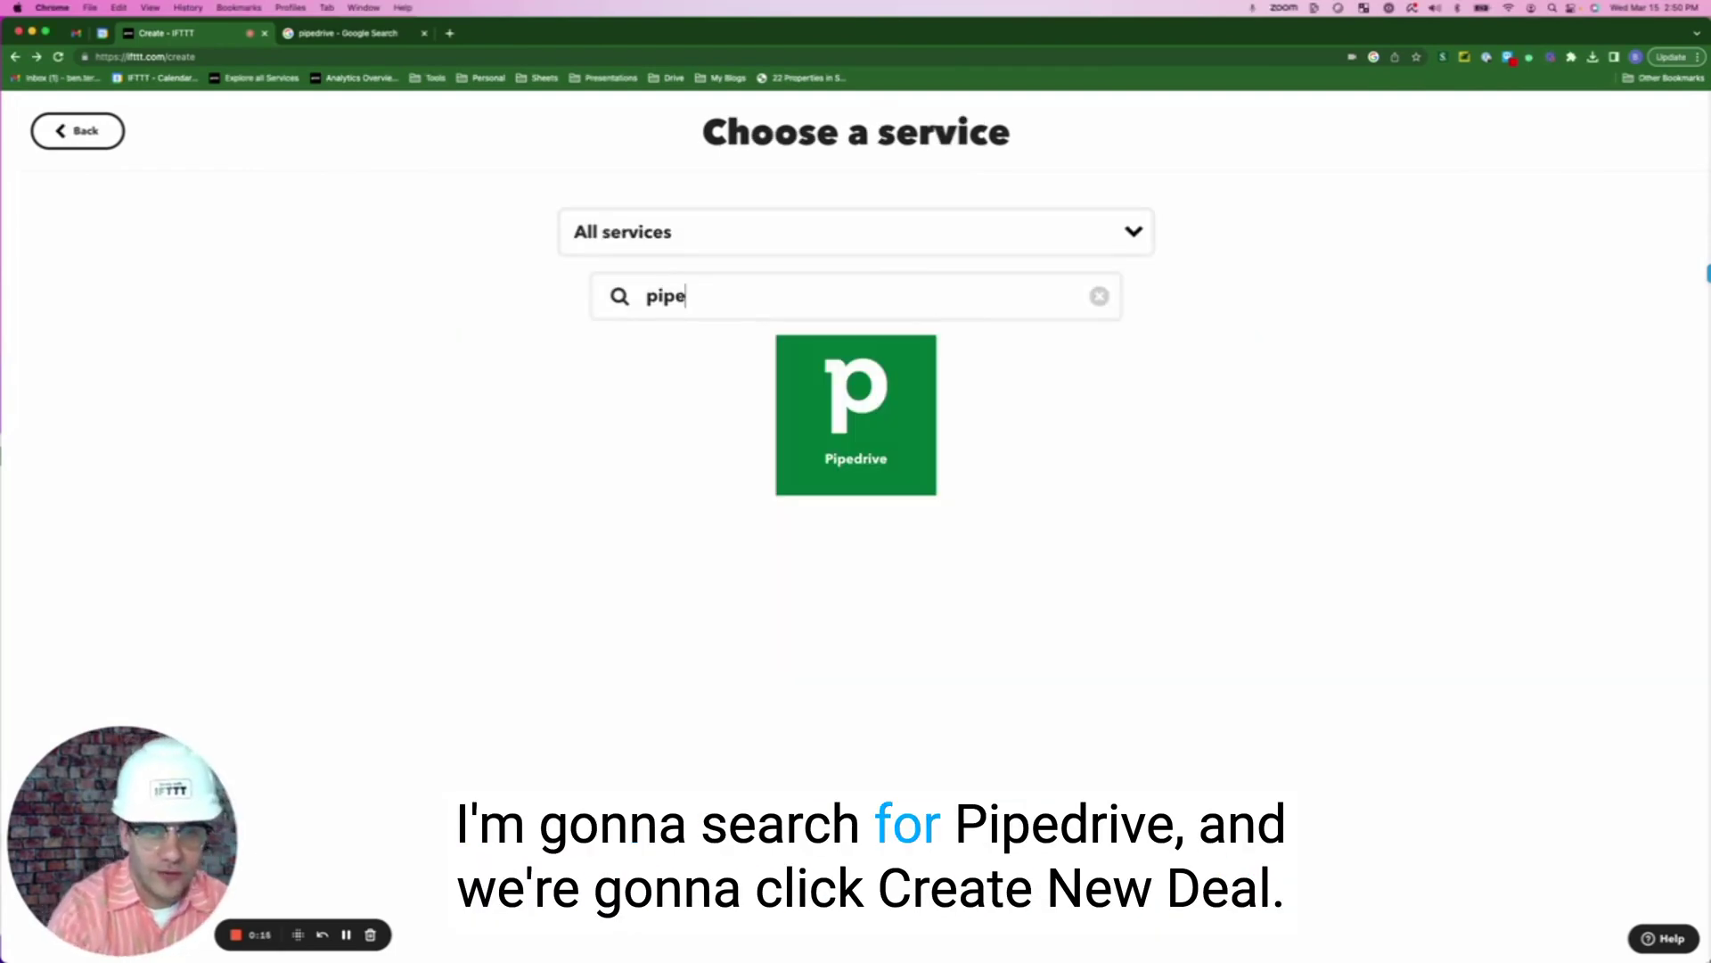
pyautogui.click(867, 486)
pyautogui.click(867, 488)
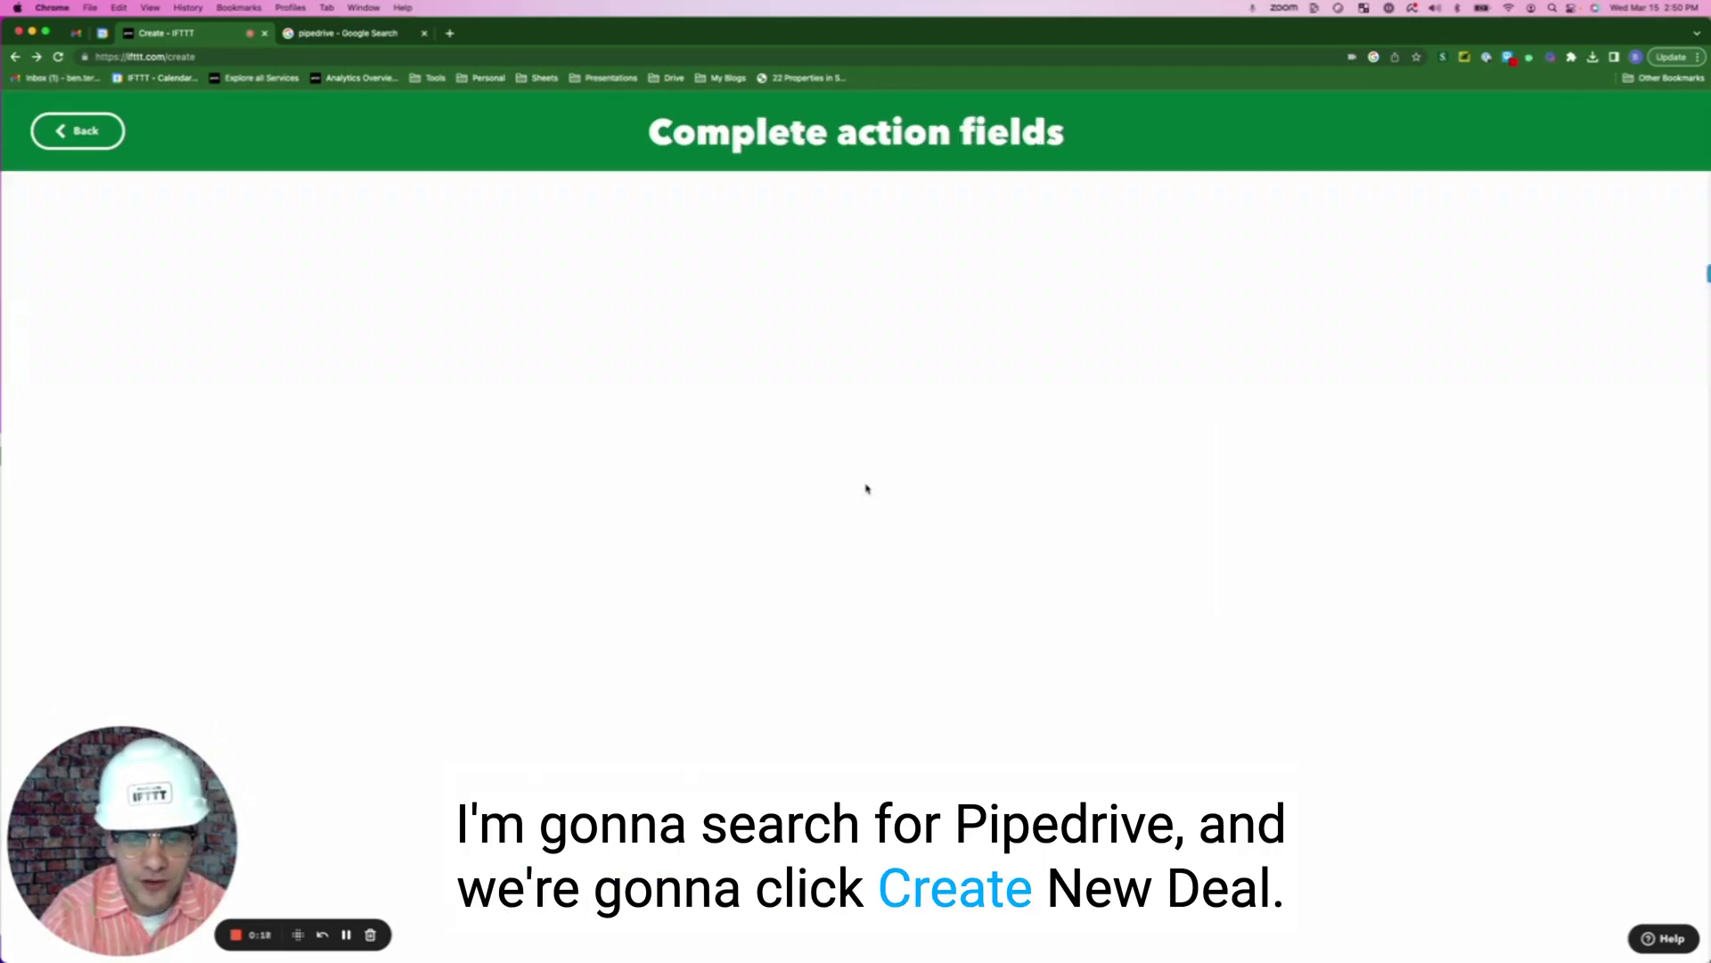
# Step: Put the deal in Pipeline's Qualified stage and add Email, PhoneNumber, FullName and CompanyName to organization
pyautogui.click(892, 576)
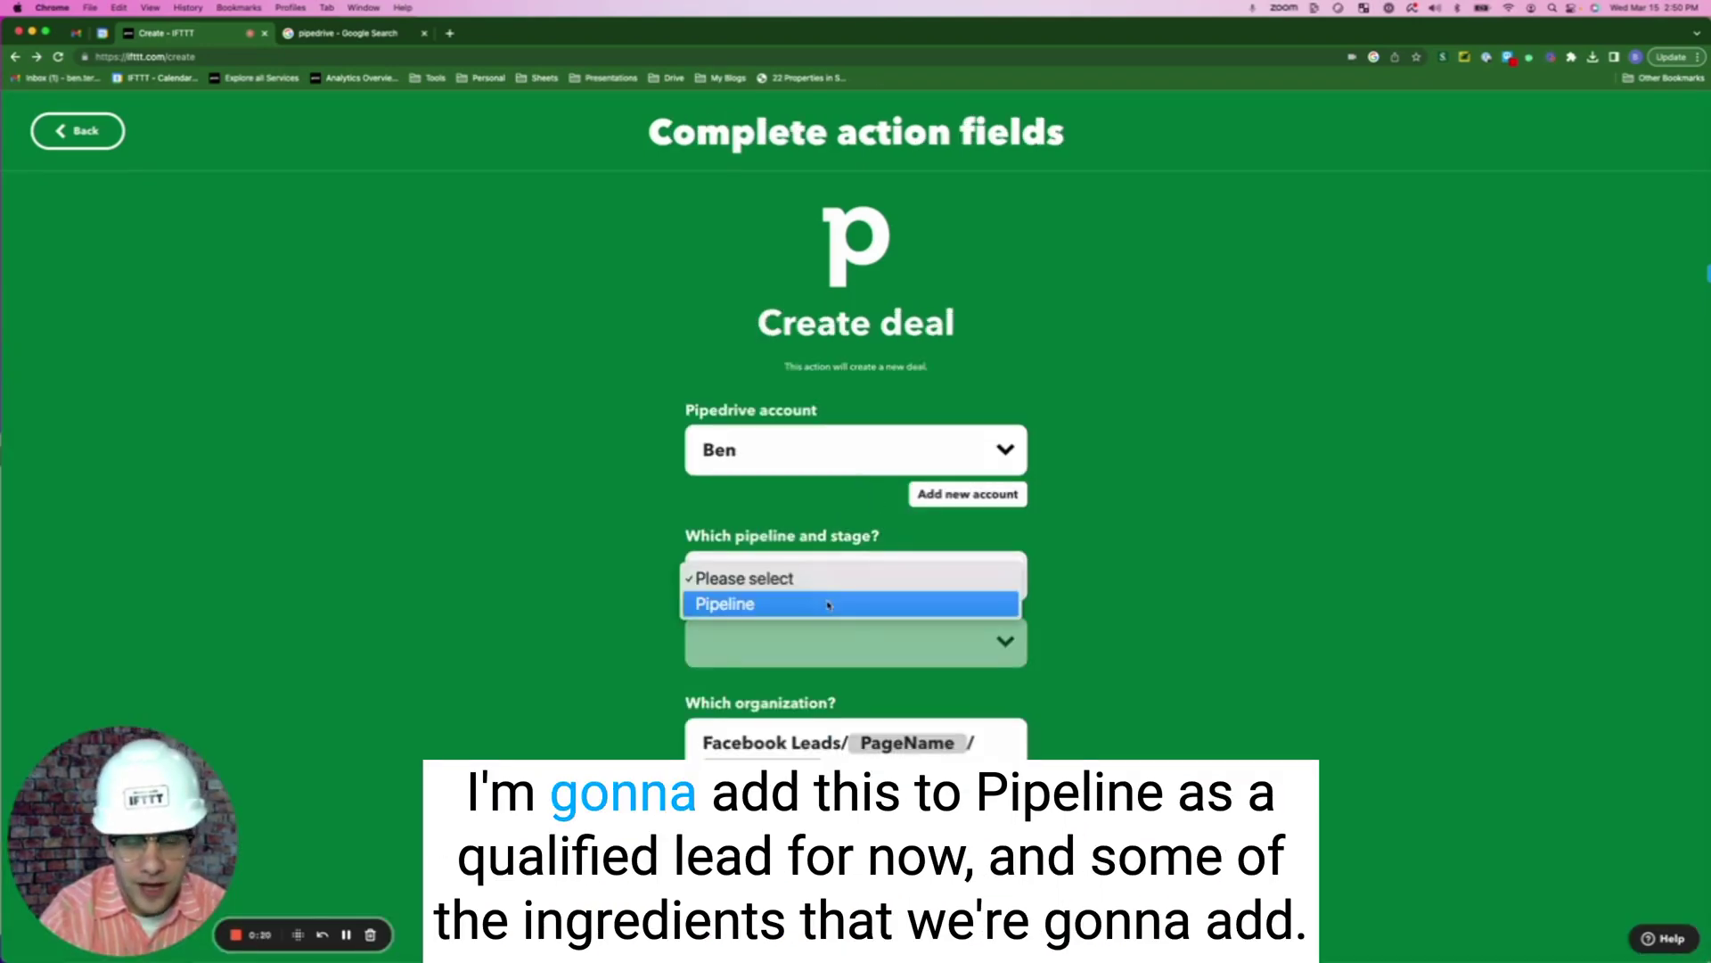
pyautogui.click(892, 599)
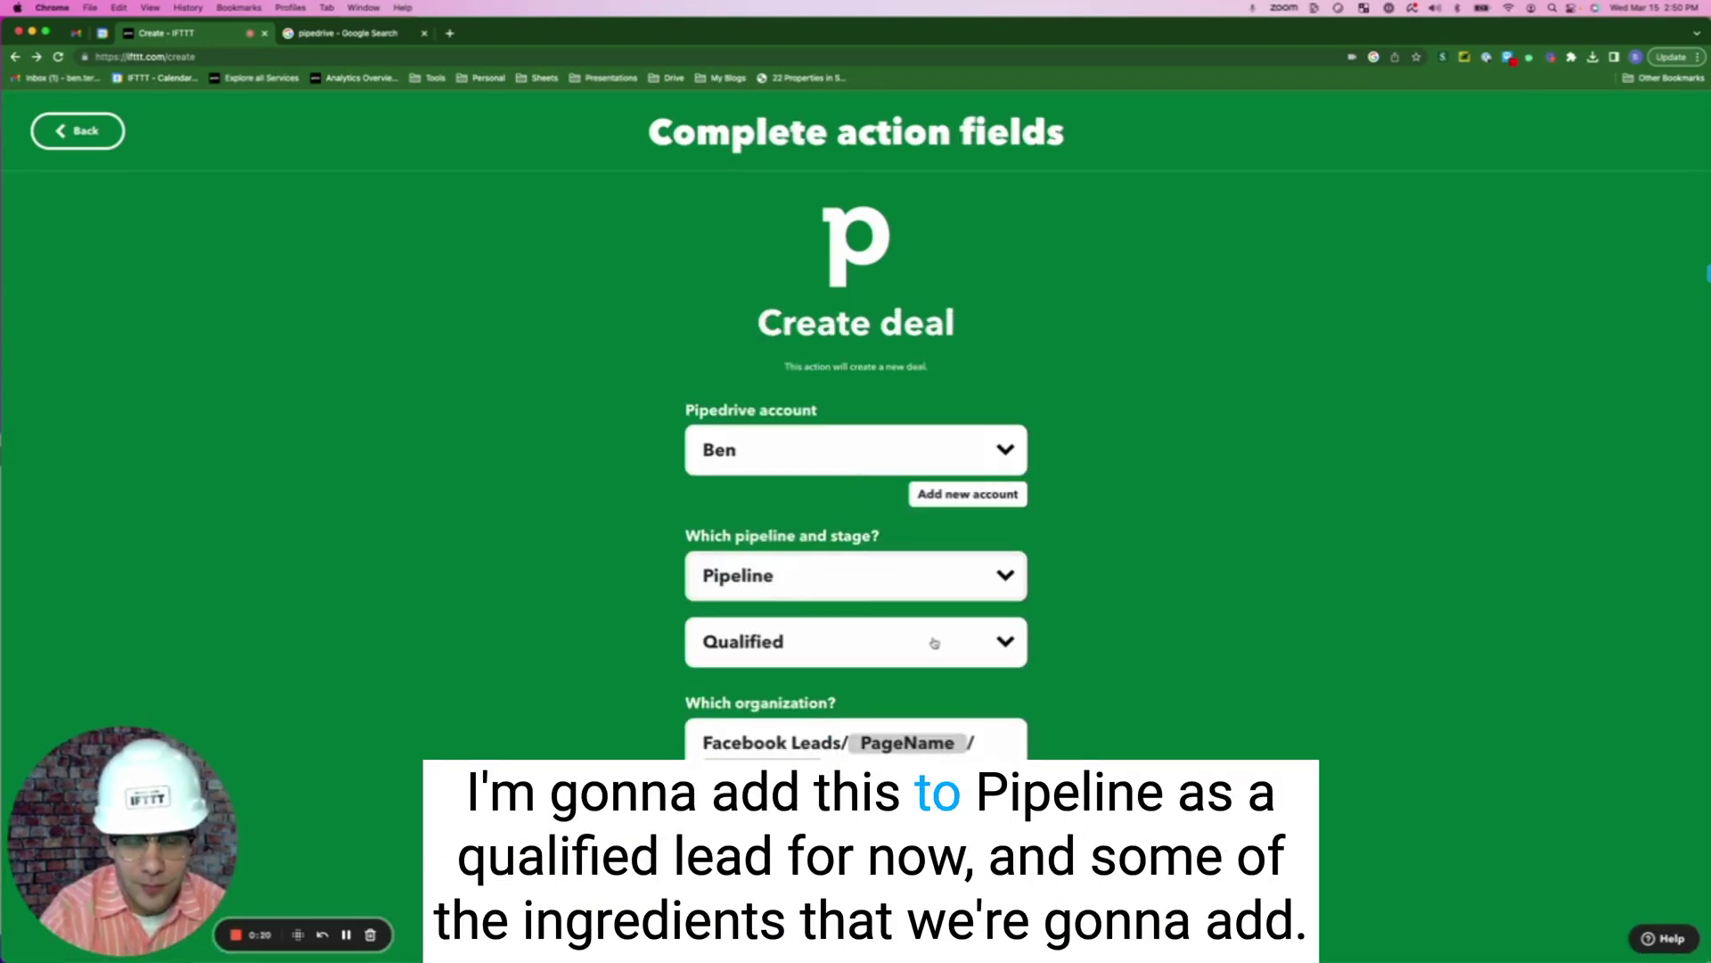
pyautogui.scroll(-3, 934, 642)
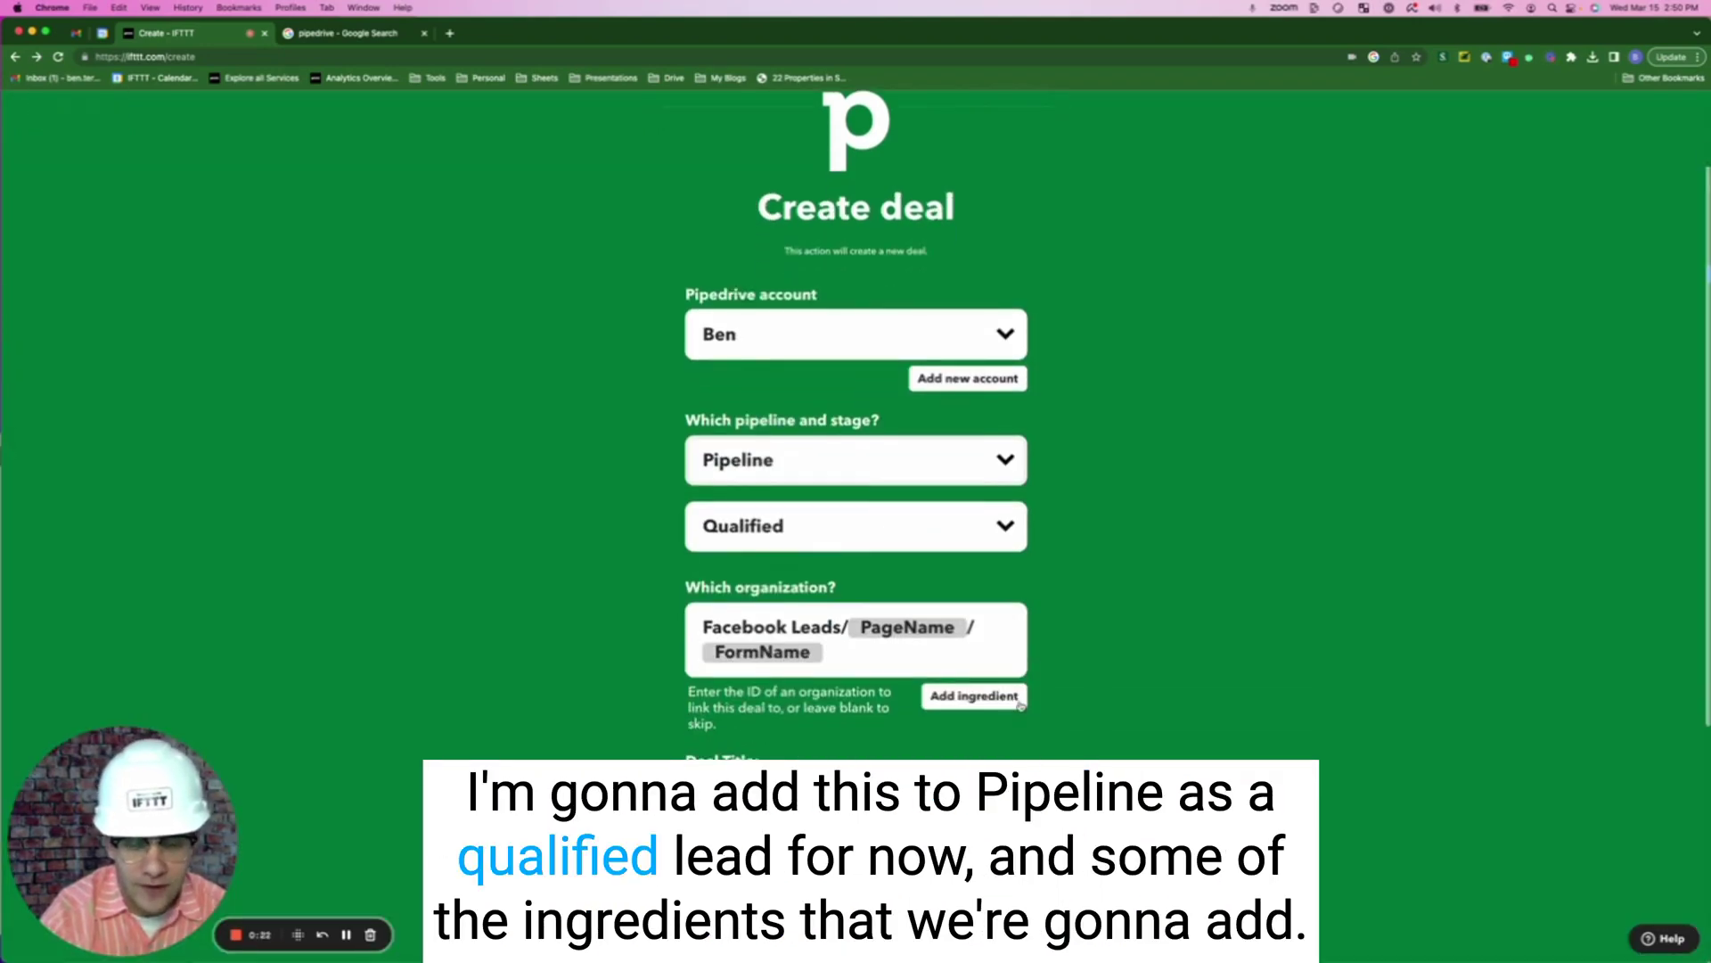
pyautogui.click(855, 664)
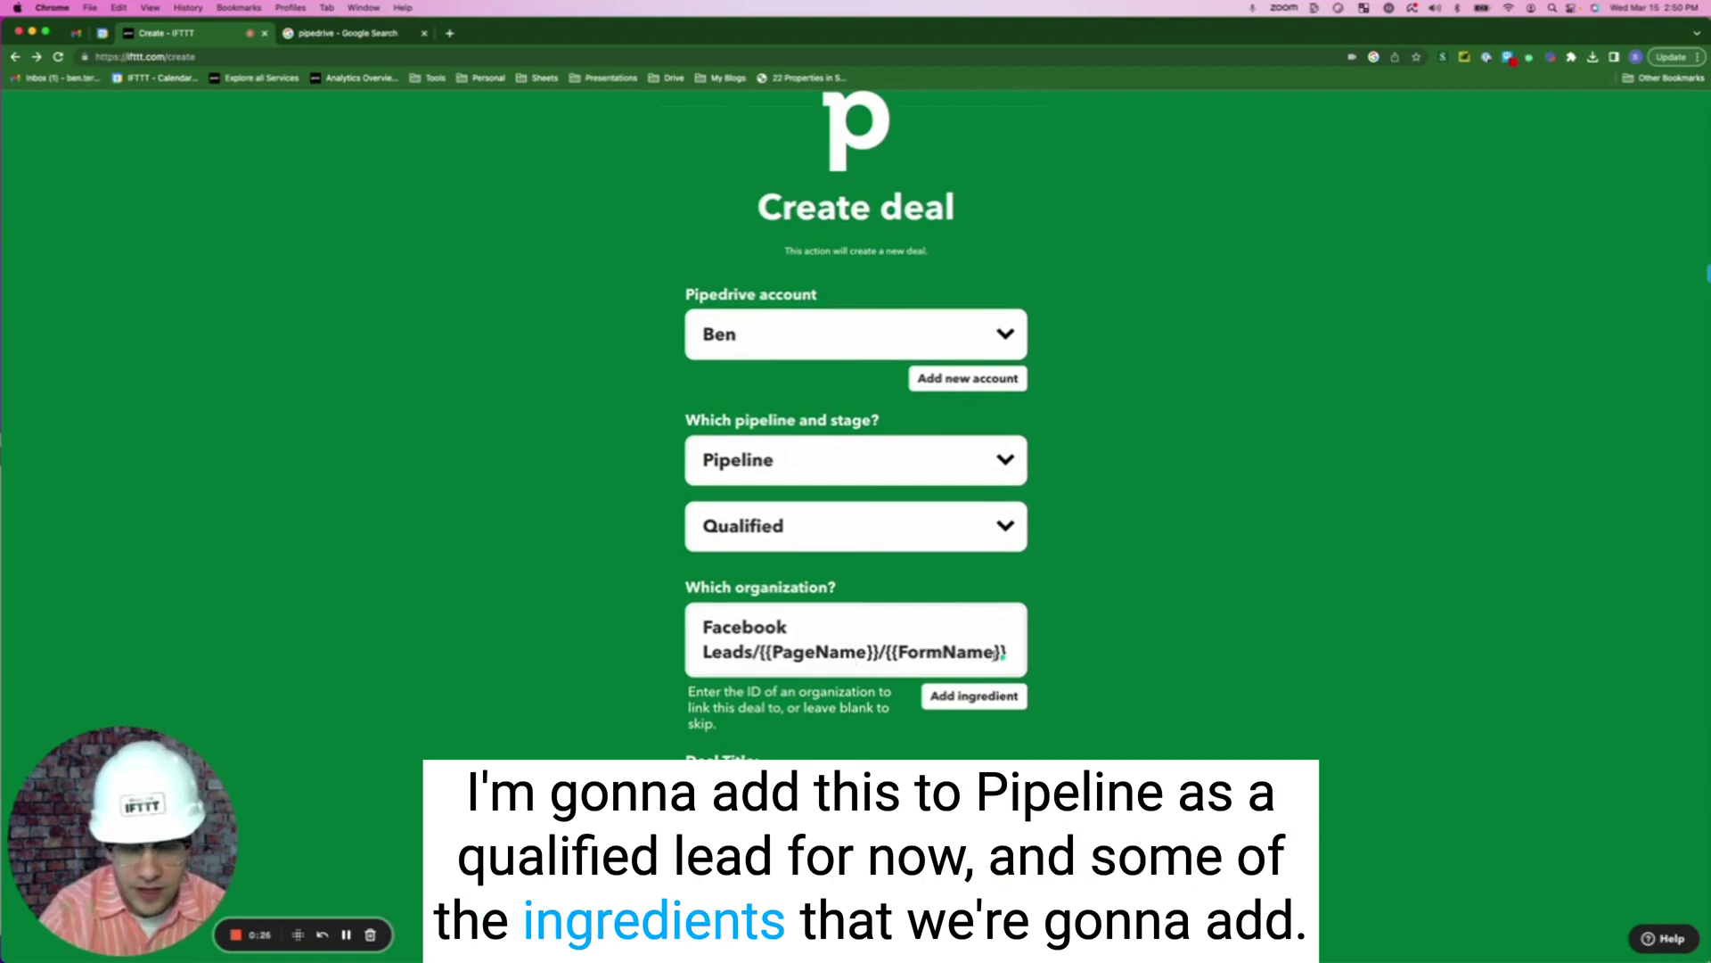
pyautogui.click(1007, 651)
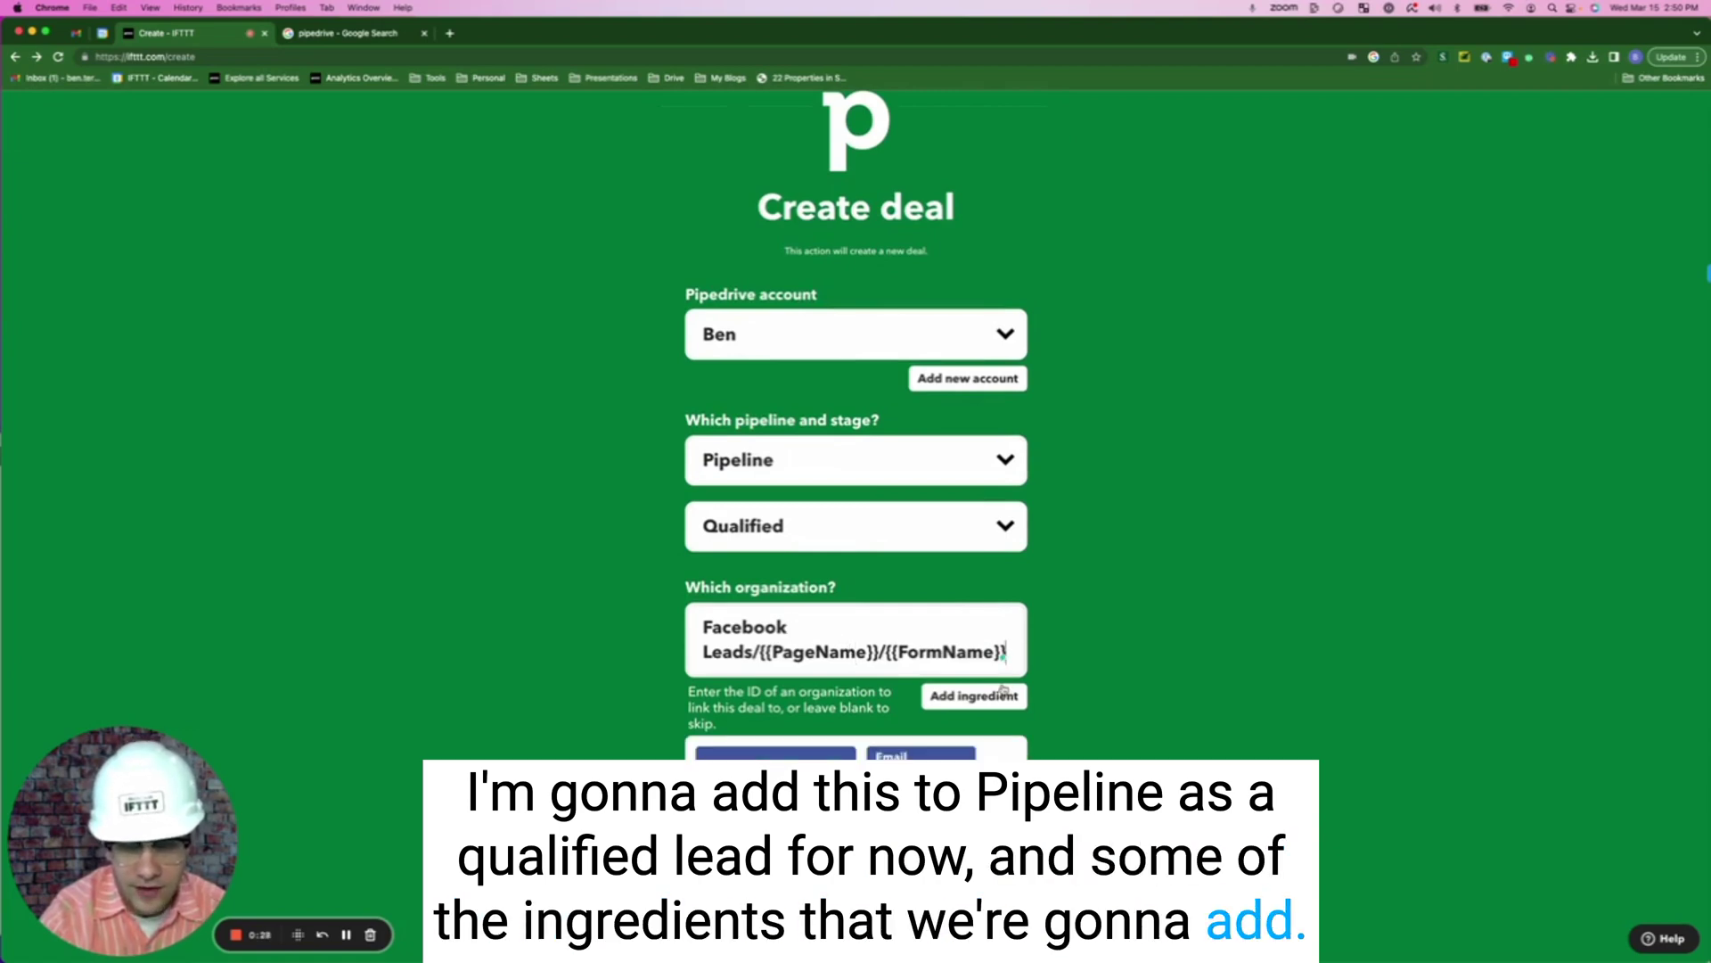
pyautogui.write('{{Email}} {{PhoneNumber}}')
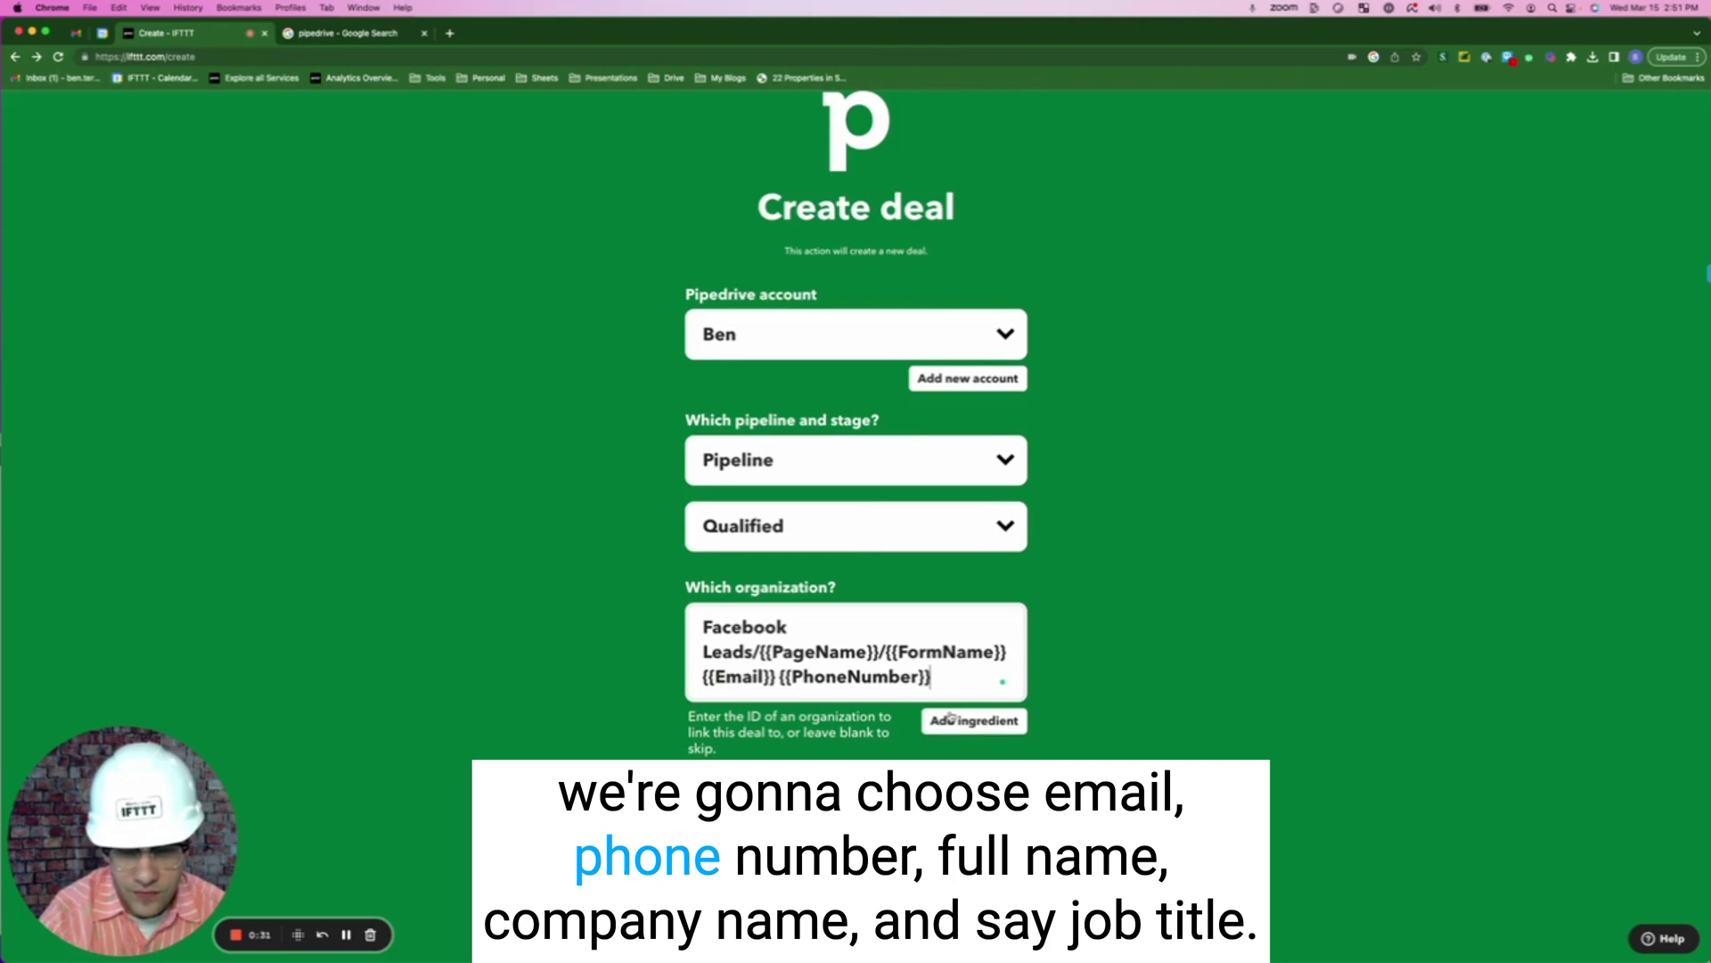
pyautogui.write('{{FullName}}')
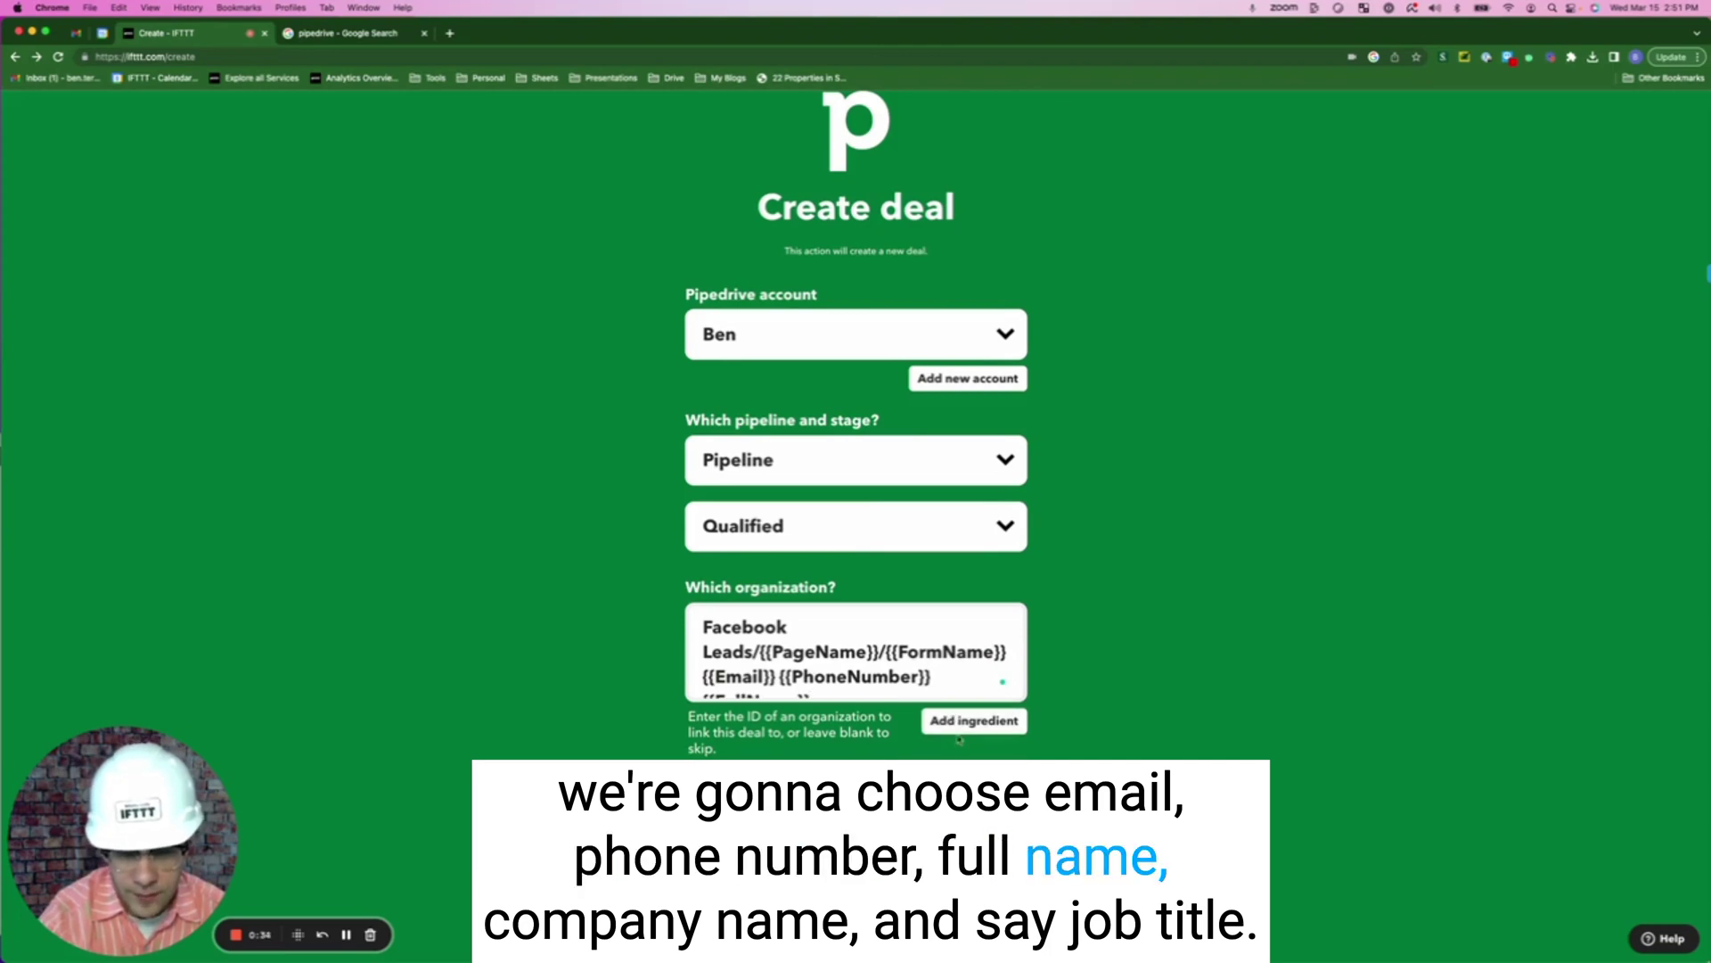
pyautogui.write('{{CompanyName}}')
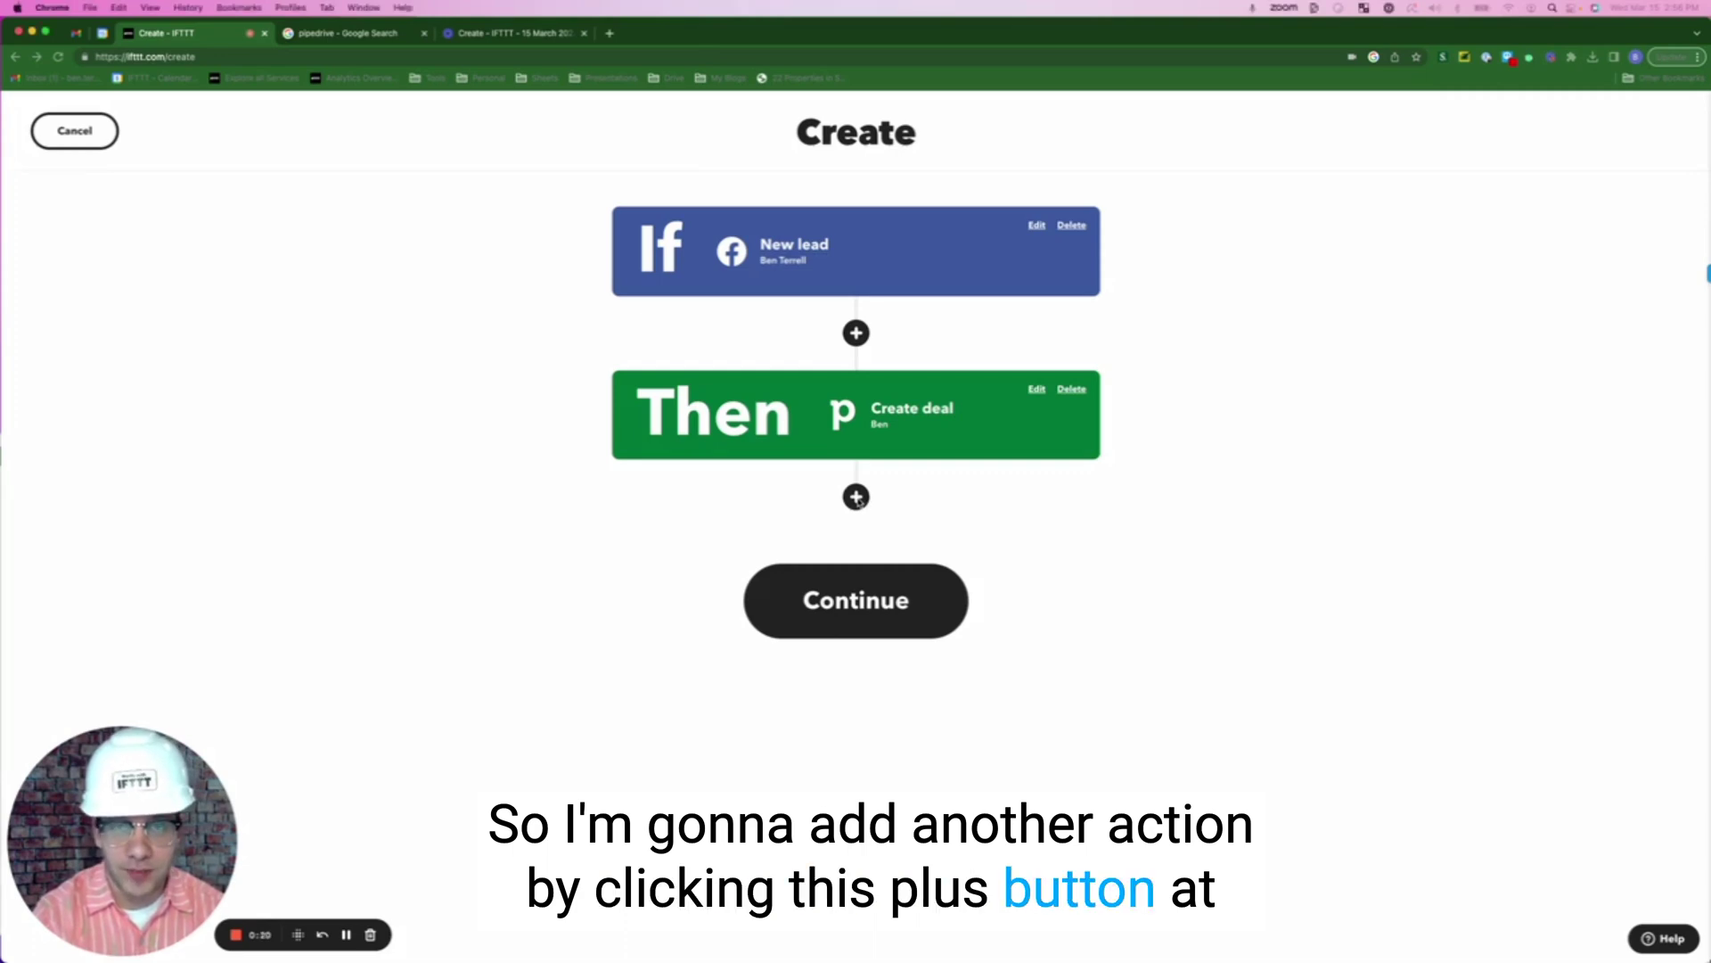
# Step: Add a Google Sheets 'Add row to spreadsheet' action after the deal, keeping its default fields
pyautogui.click(856, 498)
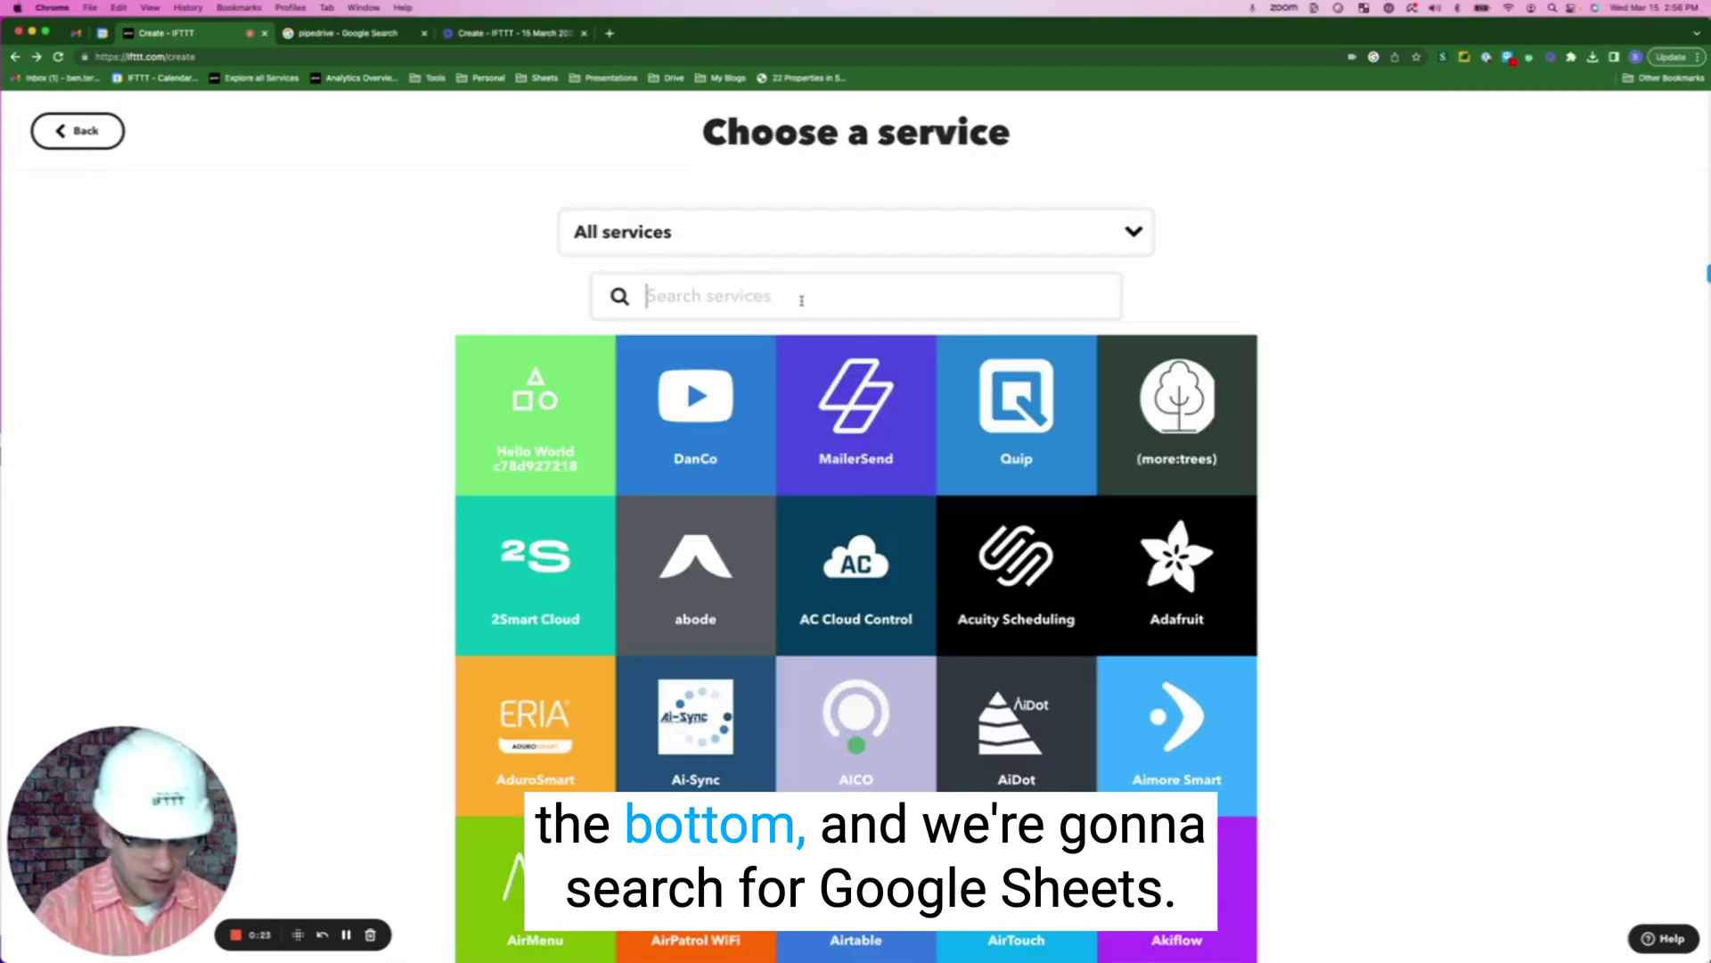
pyautogui.write('goog')
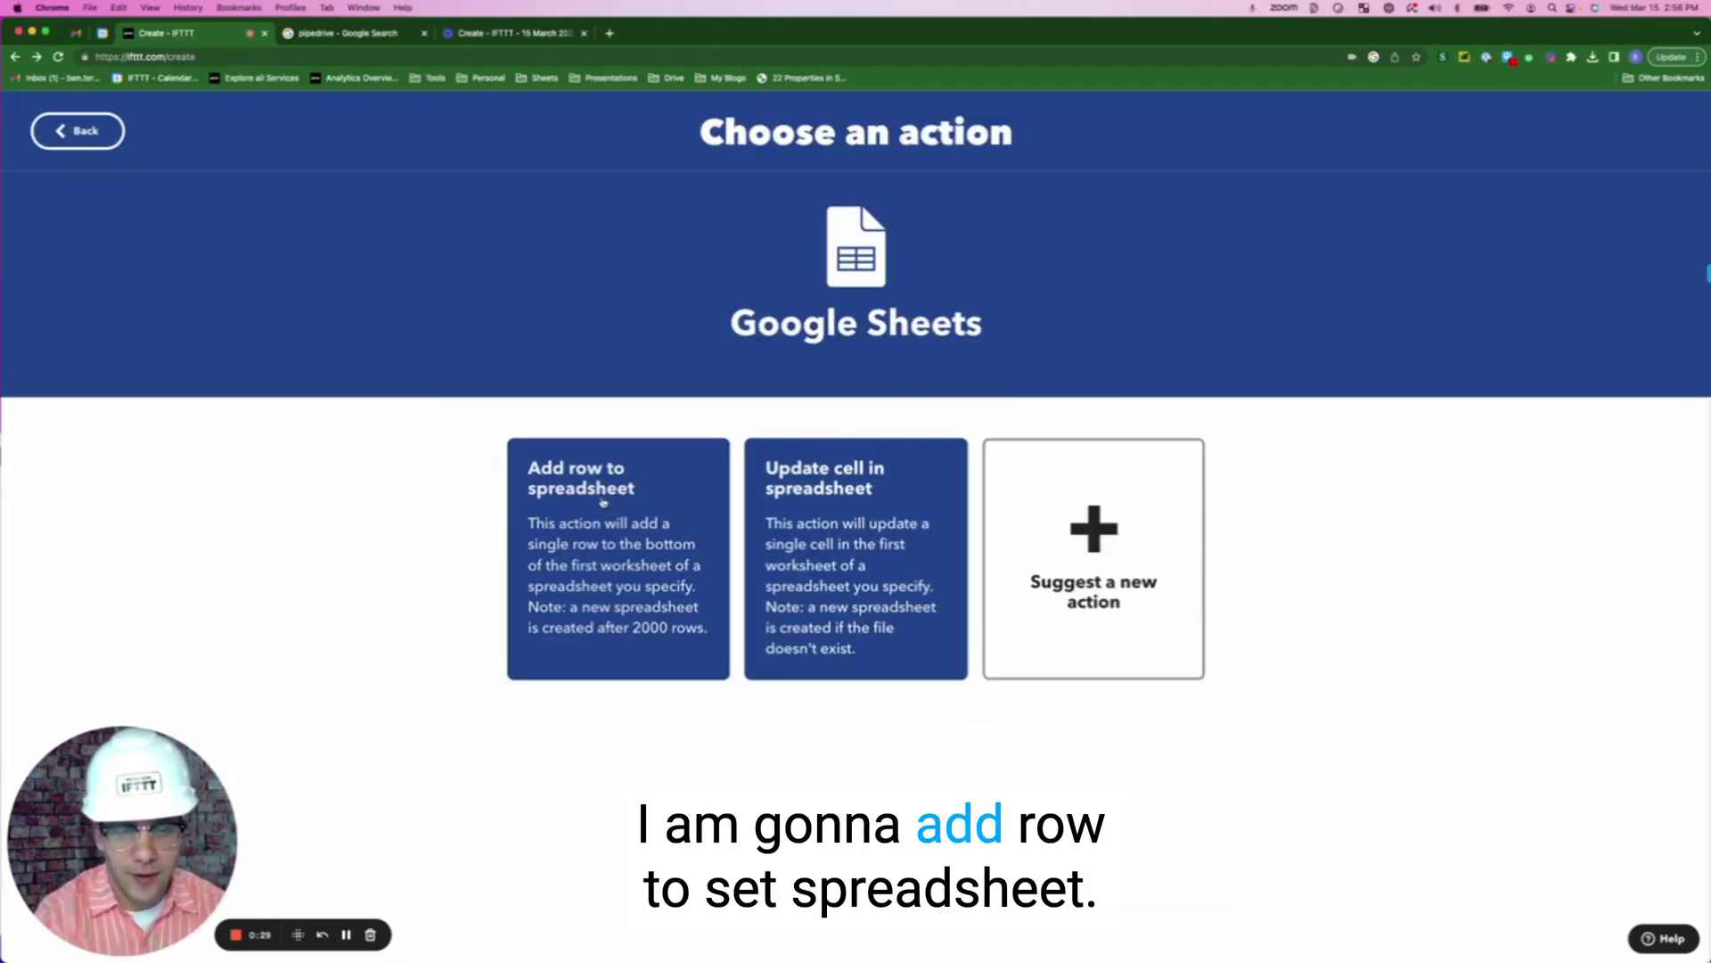
pyautogui.click(713, 495)
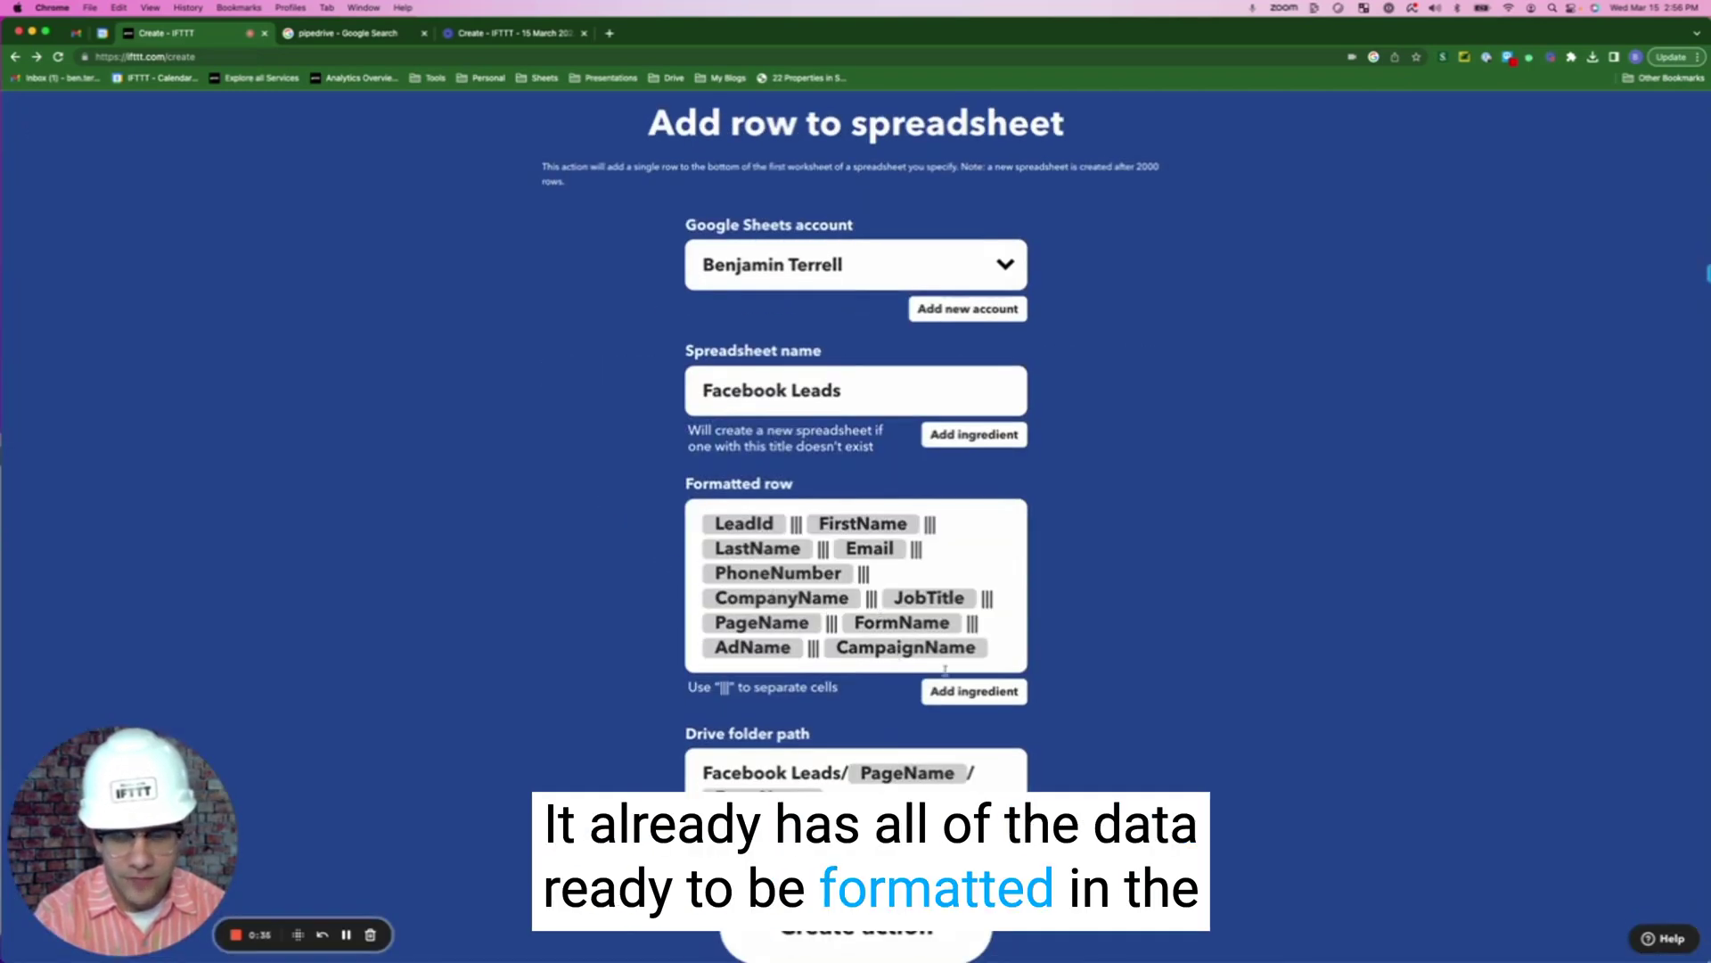
pyautogui.scroll(-1, 957, 678)
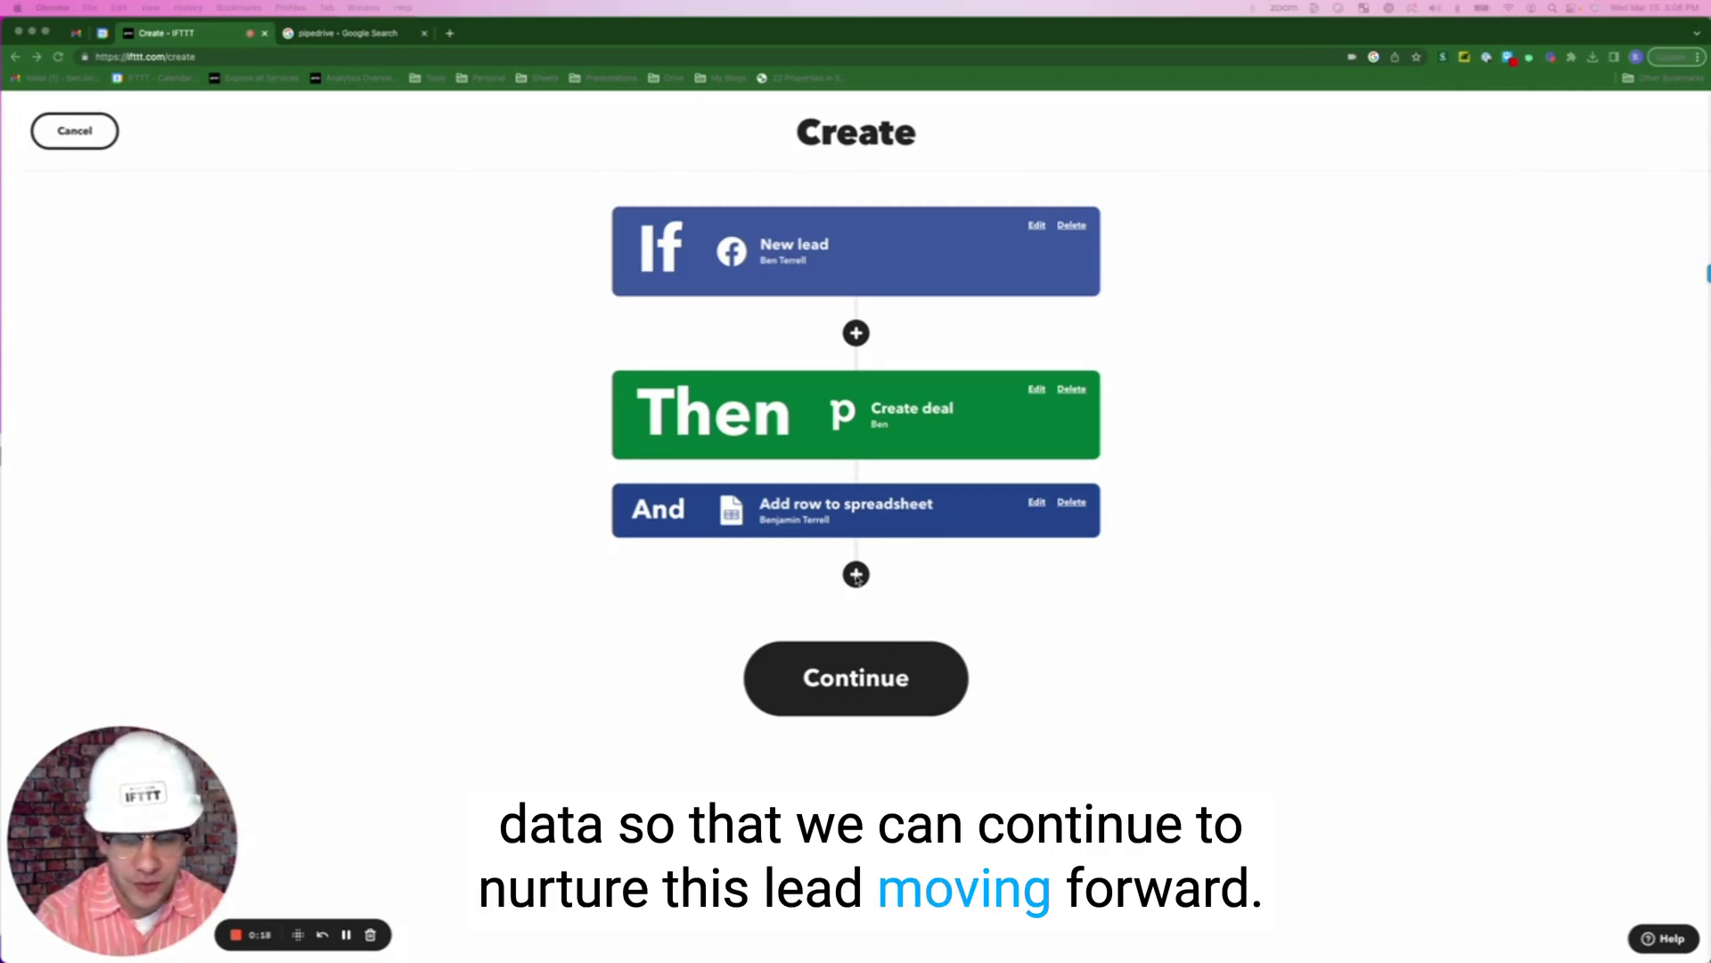
# Step: Add a third action, Mailchimp's Add new subscriber, found by searching 'mai'
pyautogui.click(856, 575)
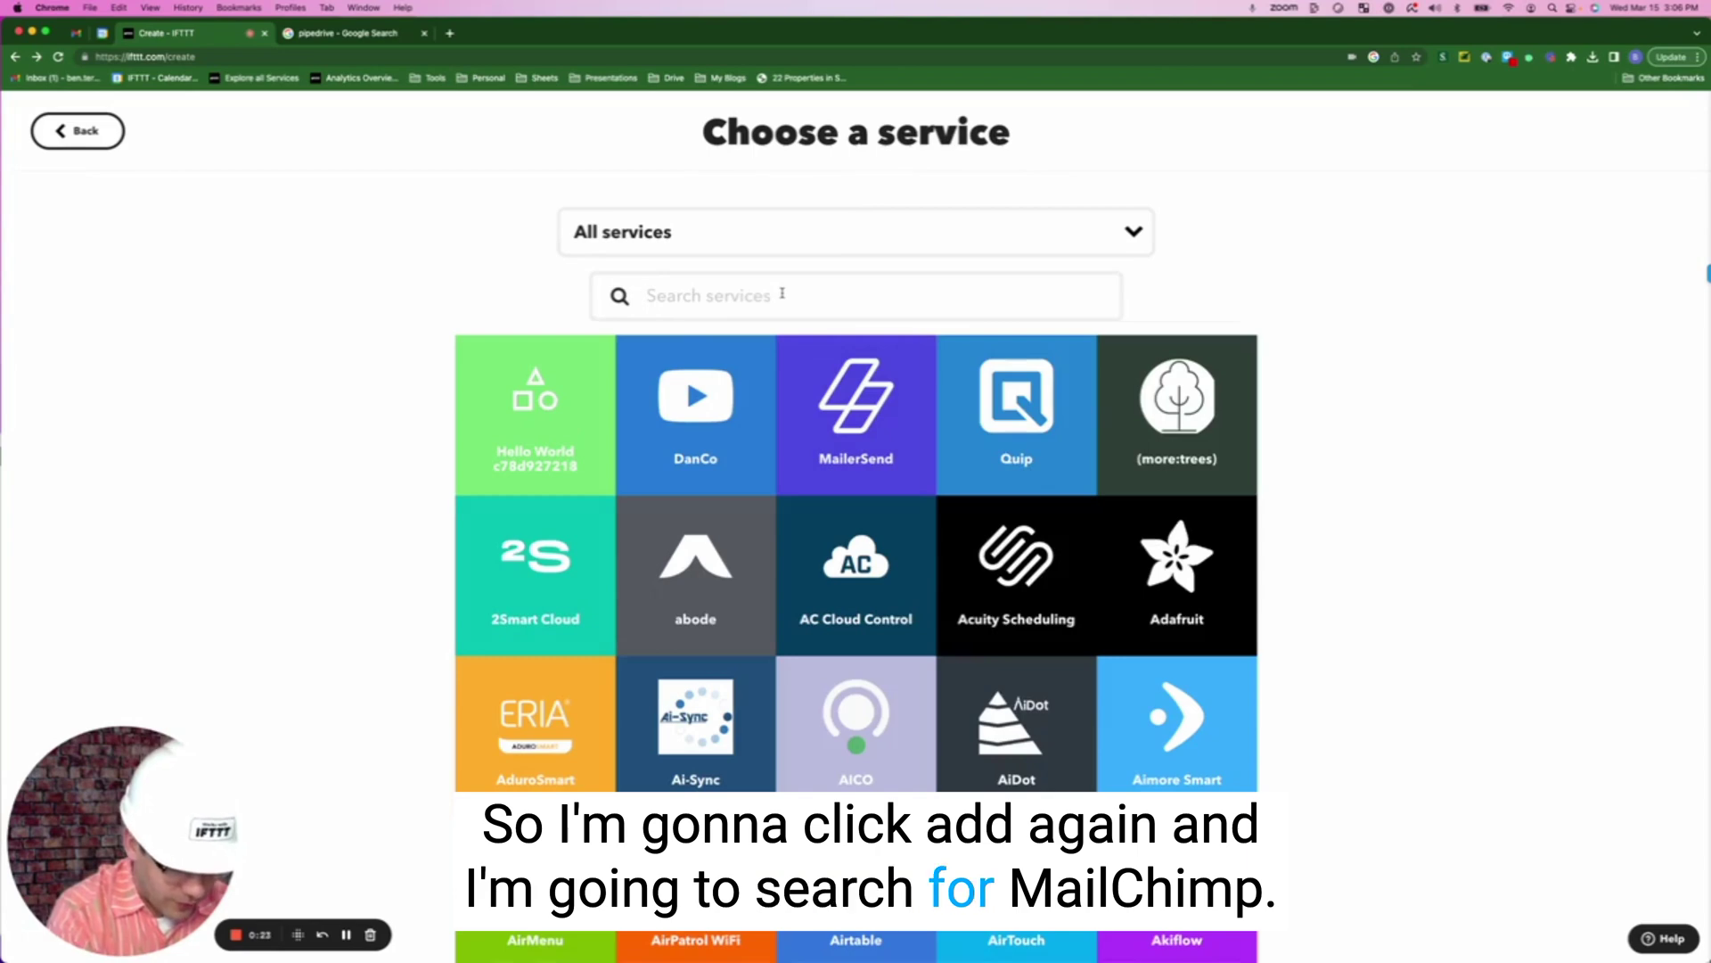
pyautogui.write('mai')
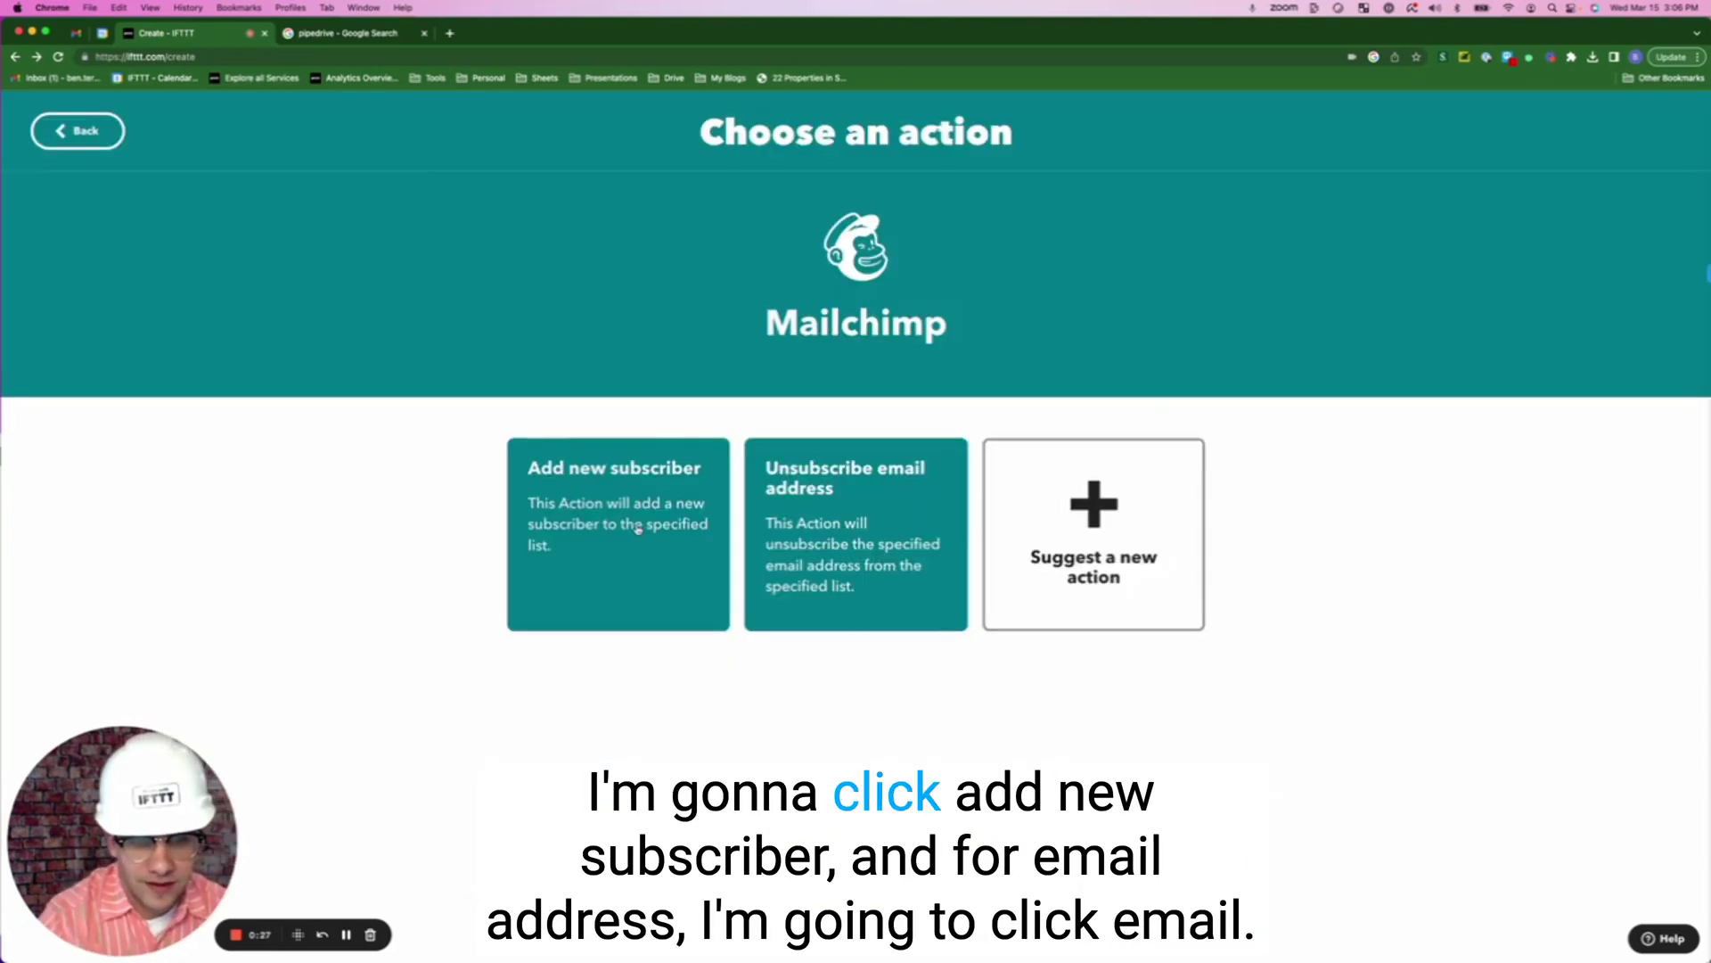
pyautogui.click(639, 529)
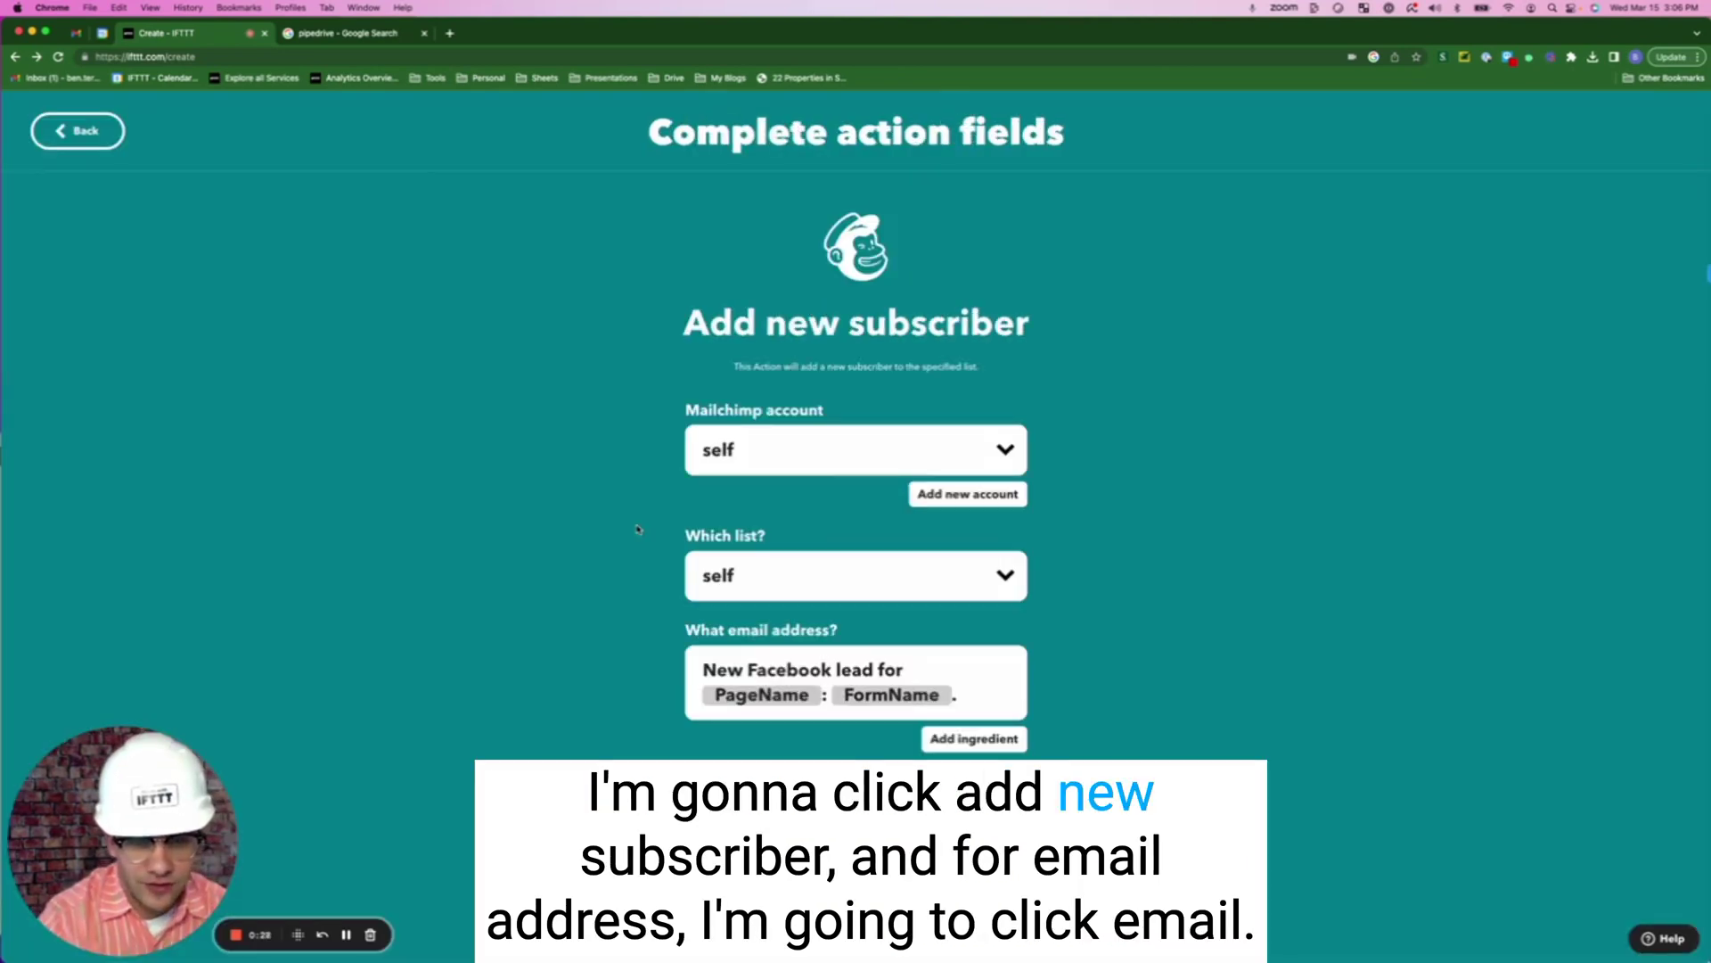
pyautogui.scroll(-2, 813, 576)
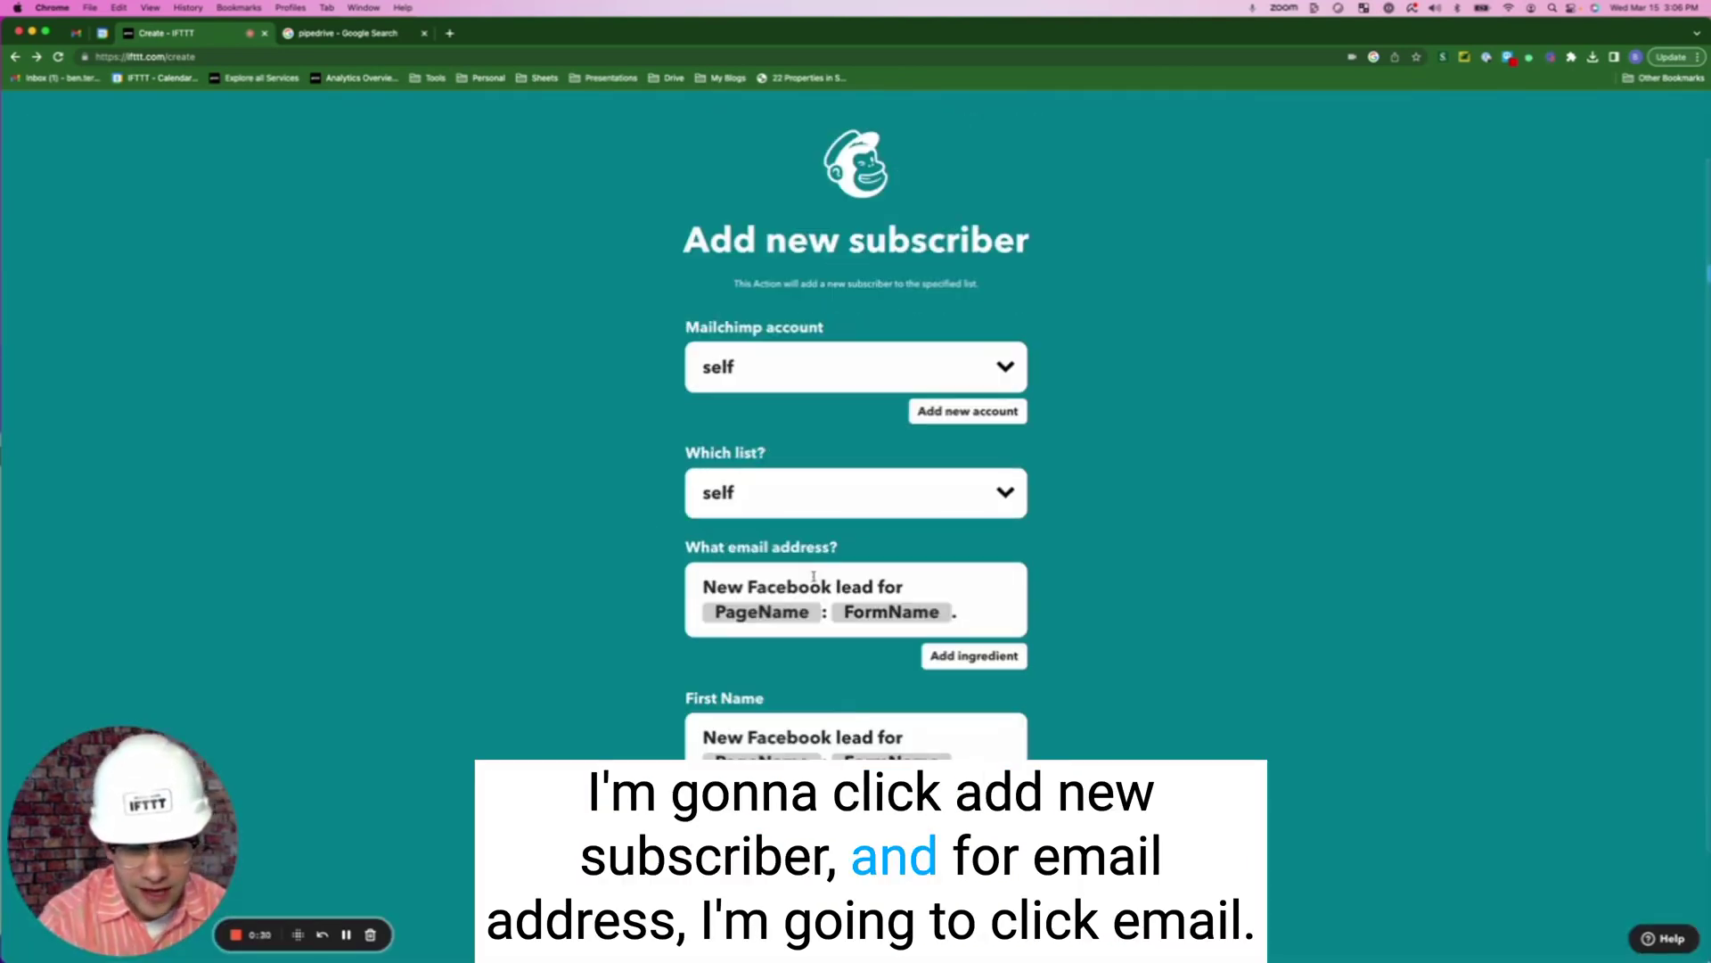
# Step: Fill the subscriber's email address with the lead's Email and First Name with FirstName
pyautogui.click(994, 663)
pyautogui.click(923, 693)
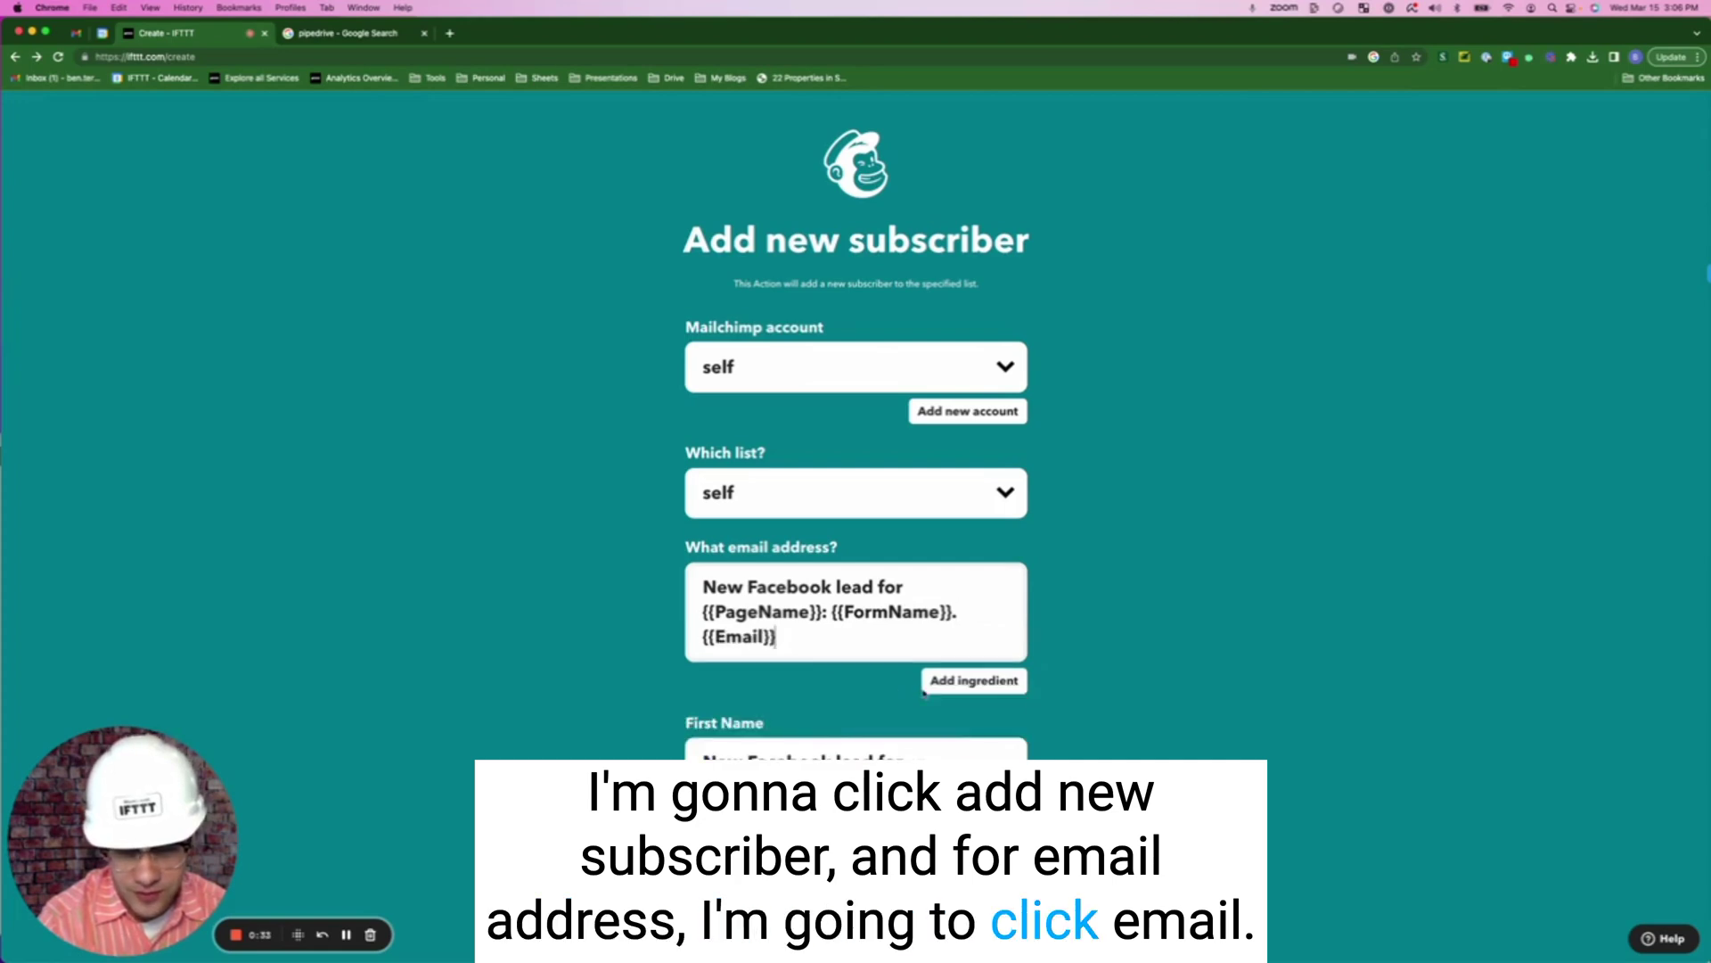
pyautogui.scroll(-3, 924, 693)
pyautogui.click(974, 705)
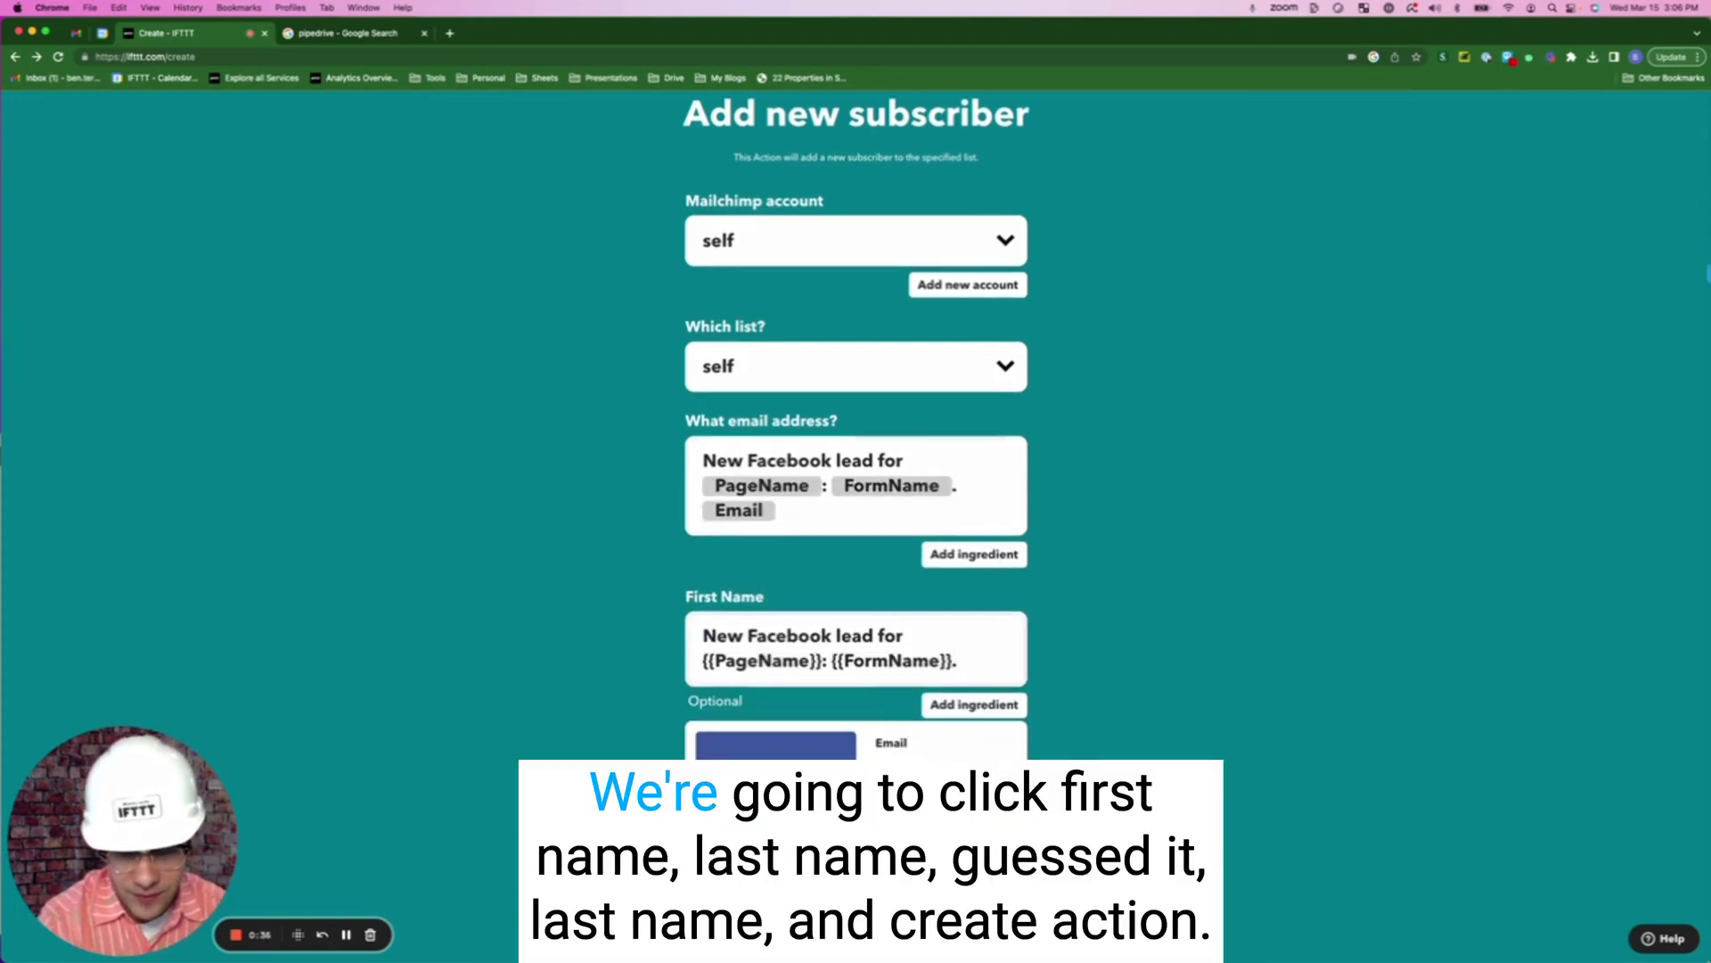
pyautogui.click(891, 785)
pyautogui.scroll(-1, 855, 446)
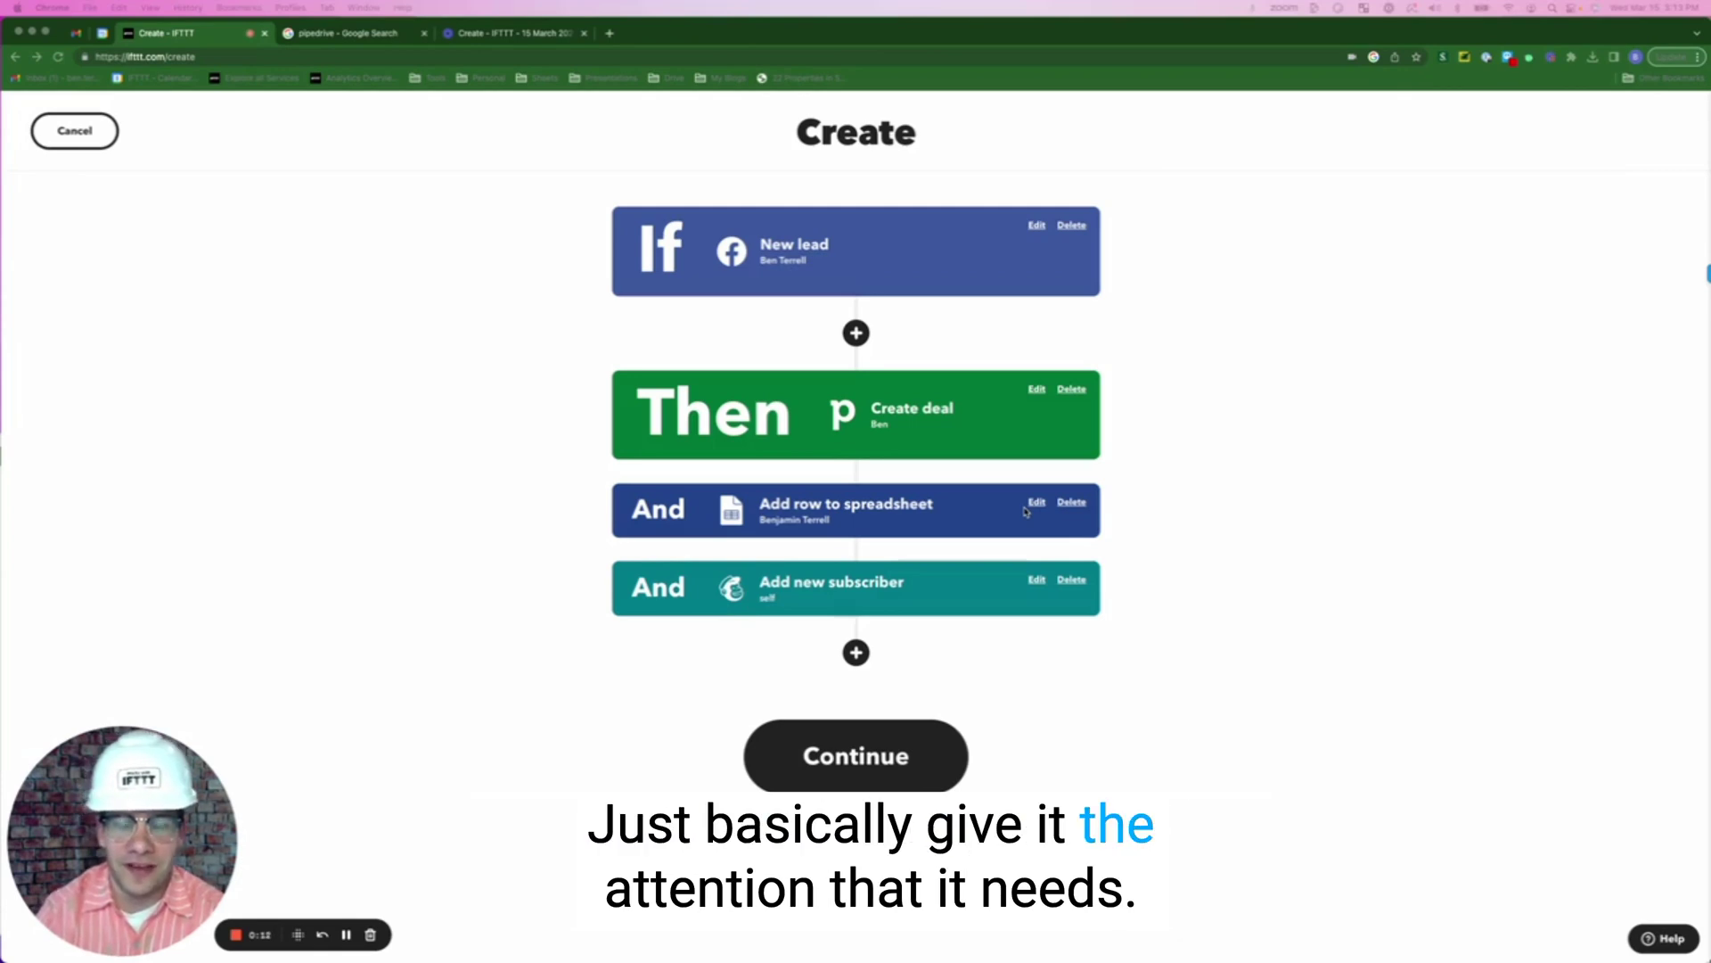
# Step: Add a Google Calendar 'Create a detailed event' action to the applet
pyautogui.click(857, 653)
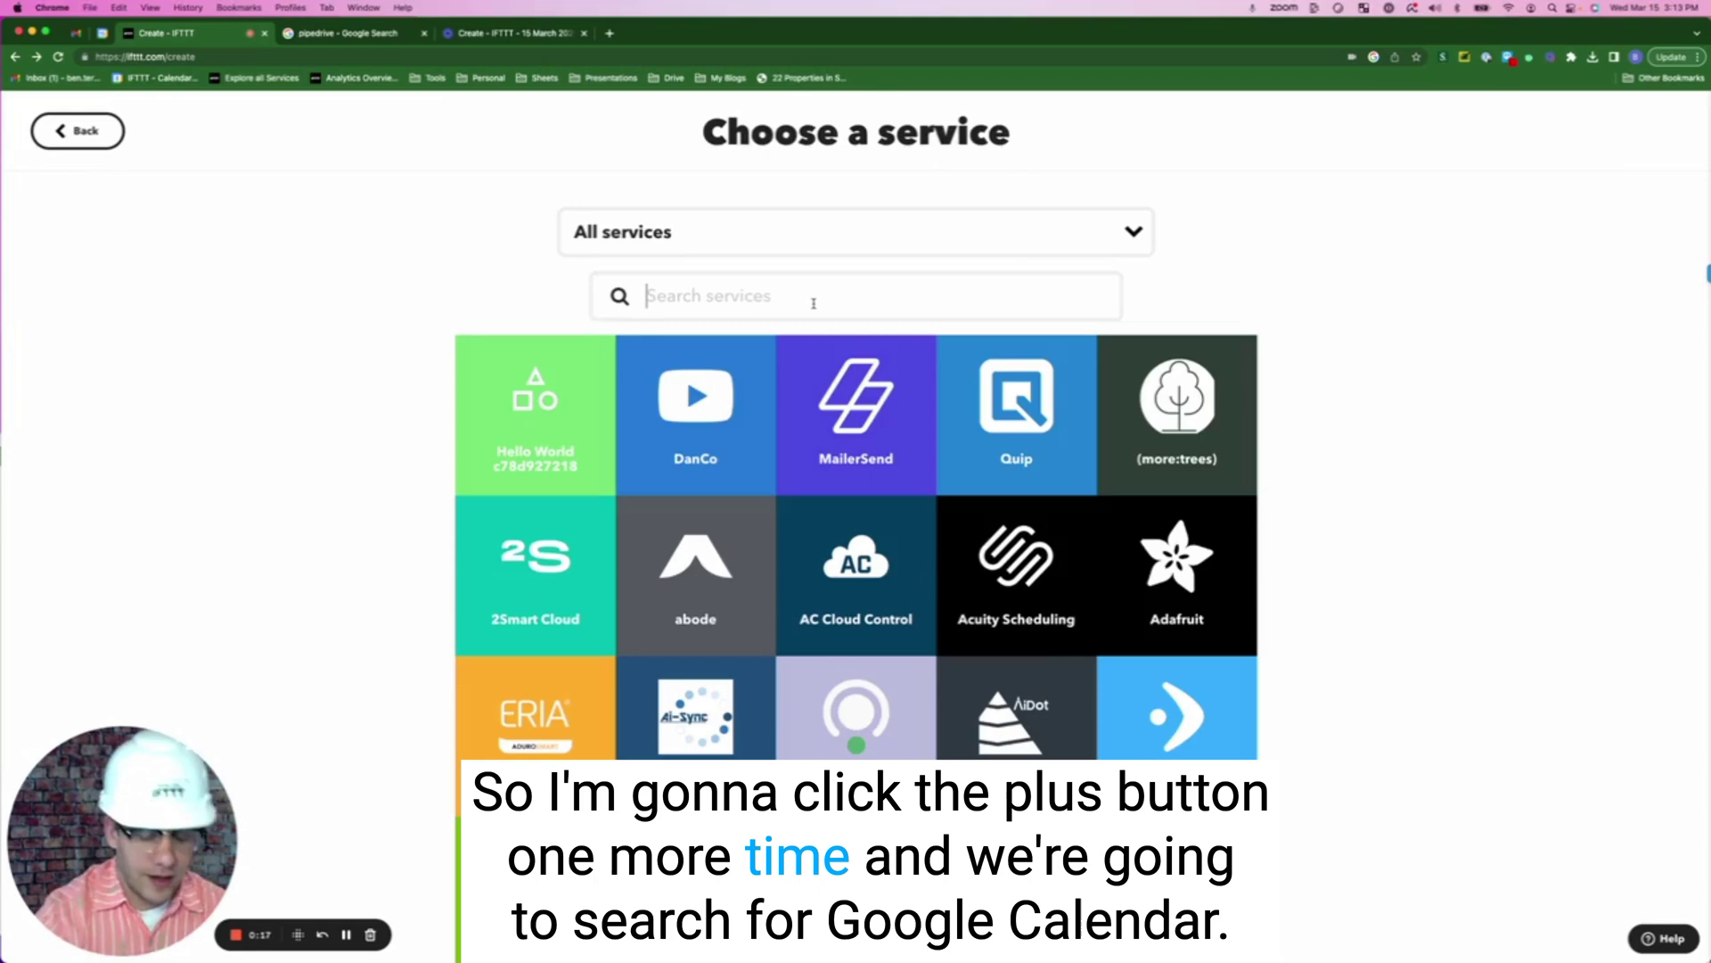
pyautogui.click(814, 303)
pyautogui.write('go')
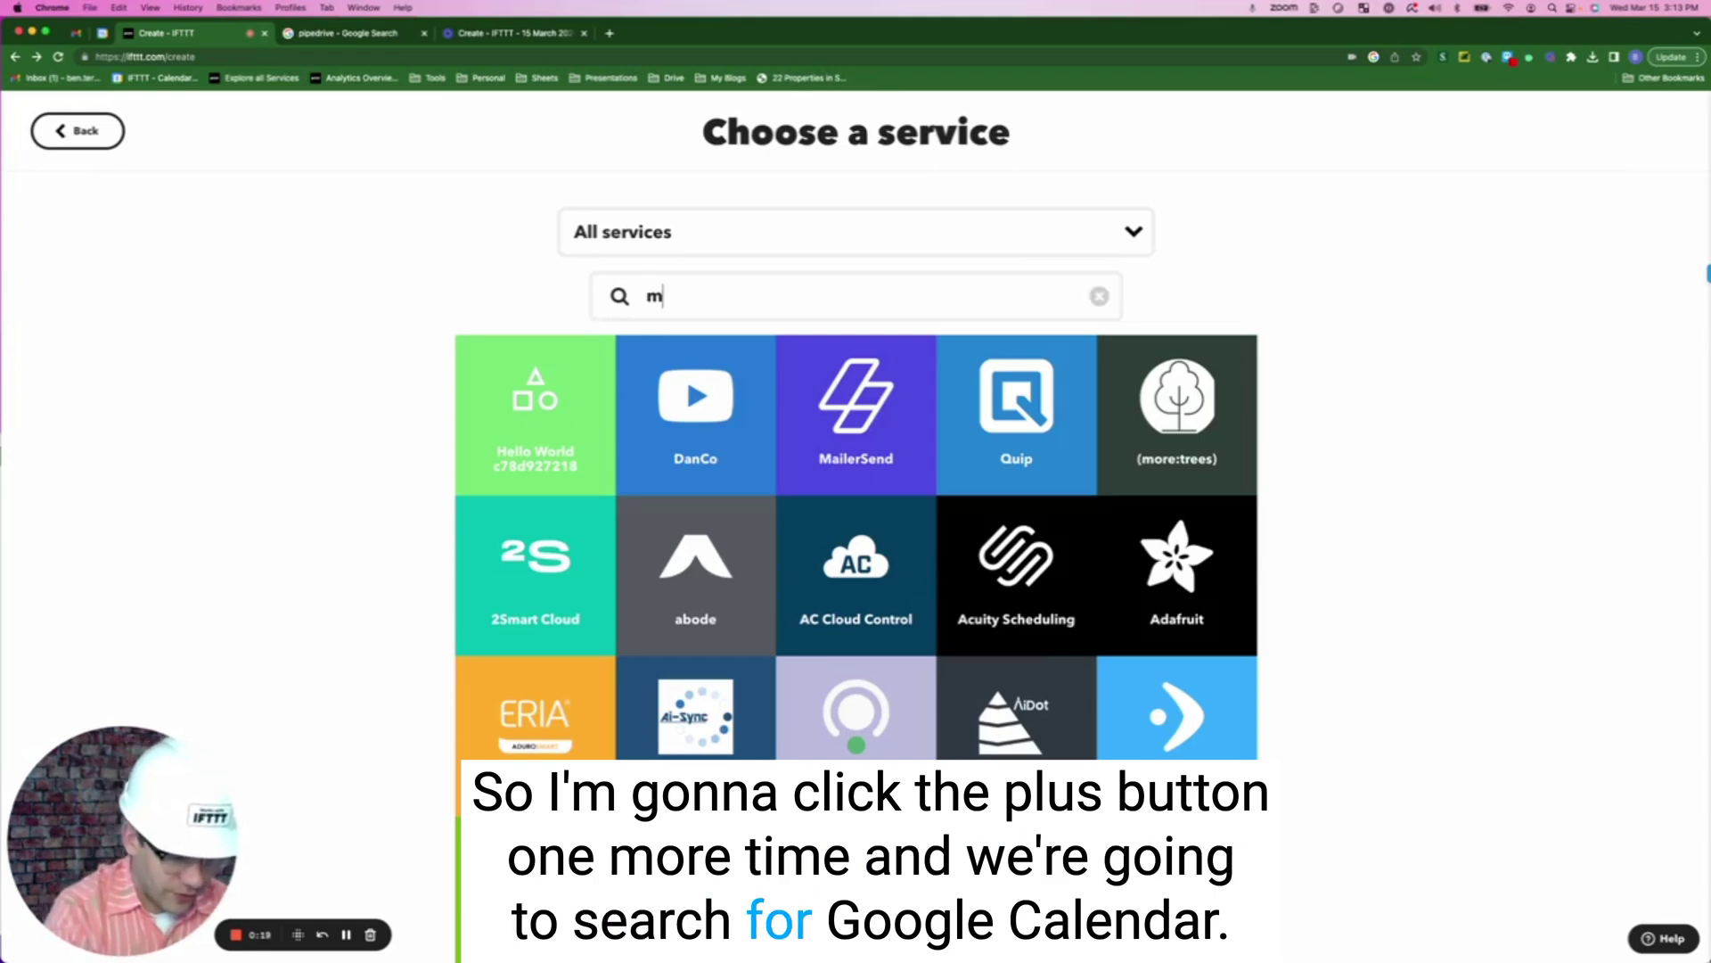
pyautogui.press('BackSpace')
pyautogui.press('BackSpace')
pyautogui.write('goog')
pyautogui.click(807, 560)
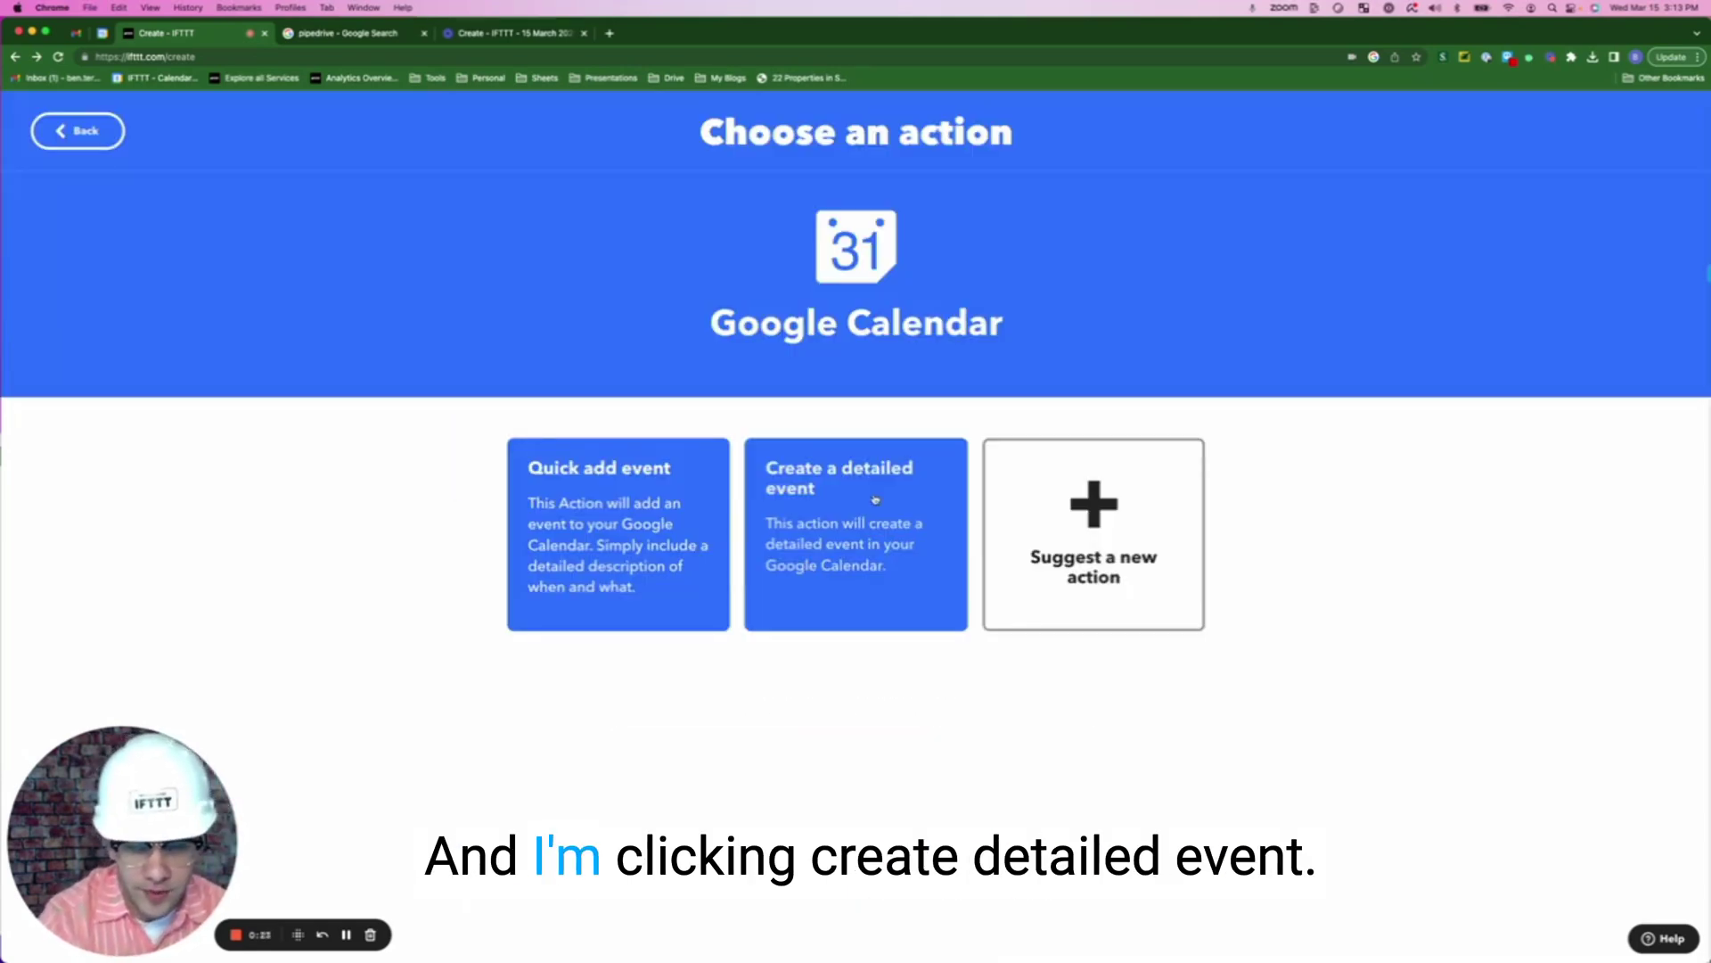
pyautogui.click(875, 499)
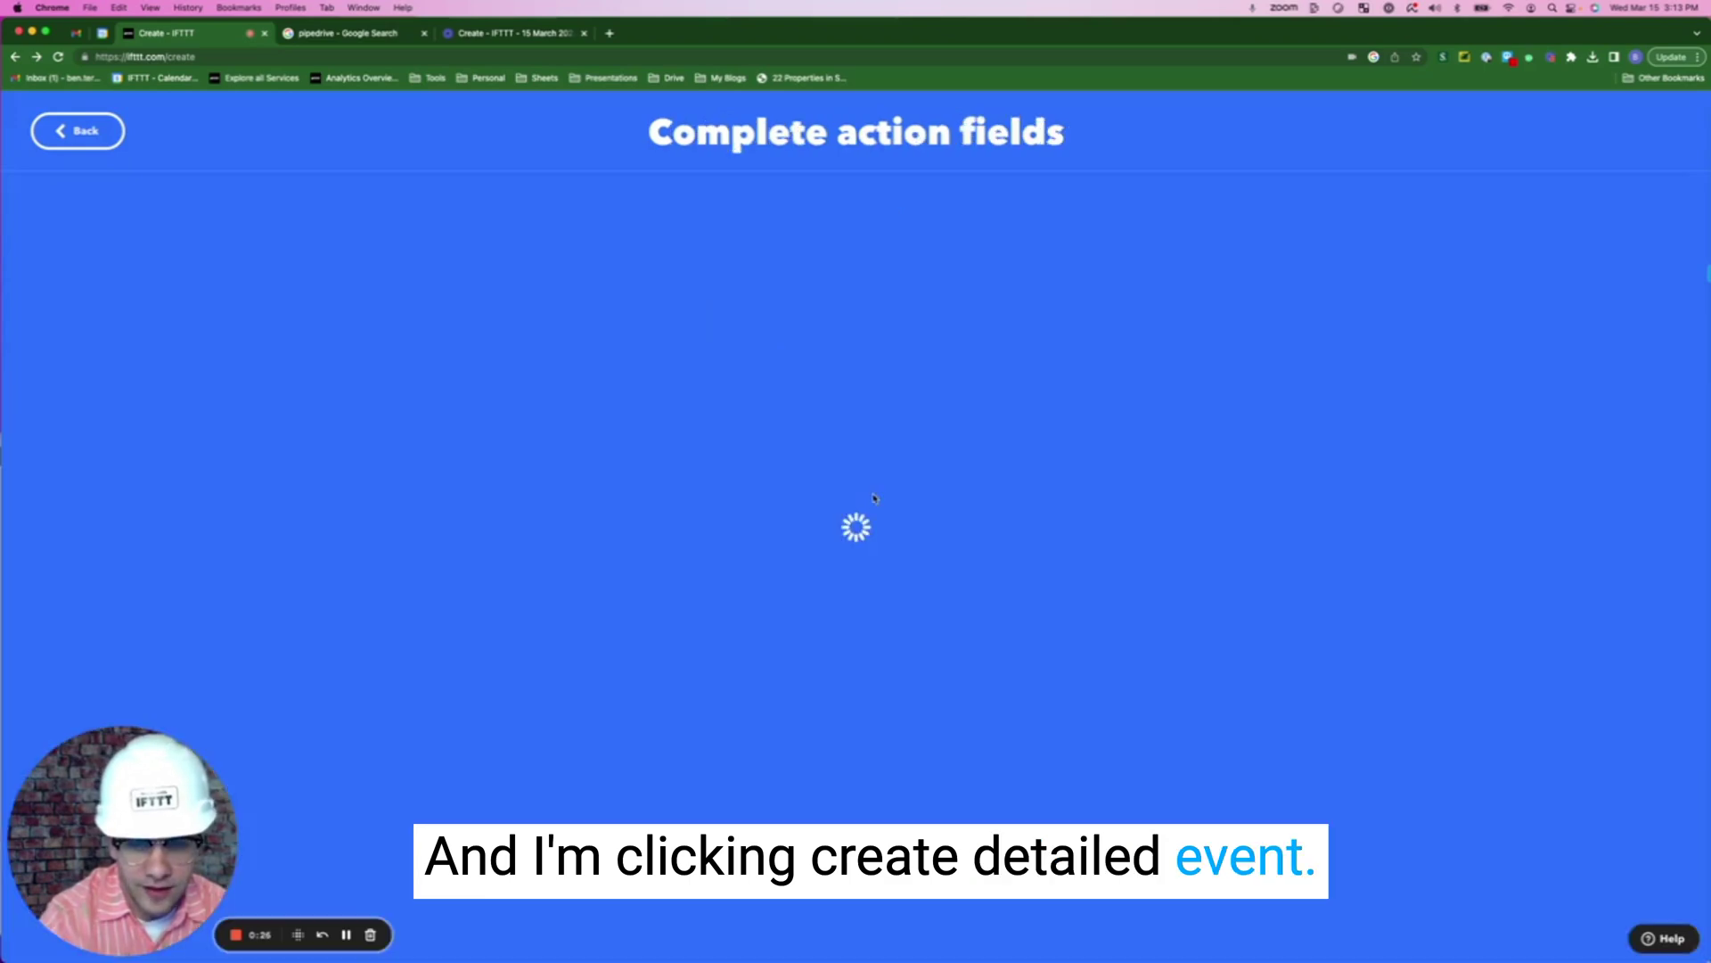
# Step: Set the event to start tomorrow at 8 am, end at 8:15, and not be all day
pyautogui.click(748, 541)
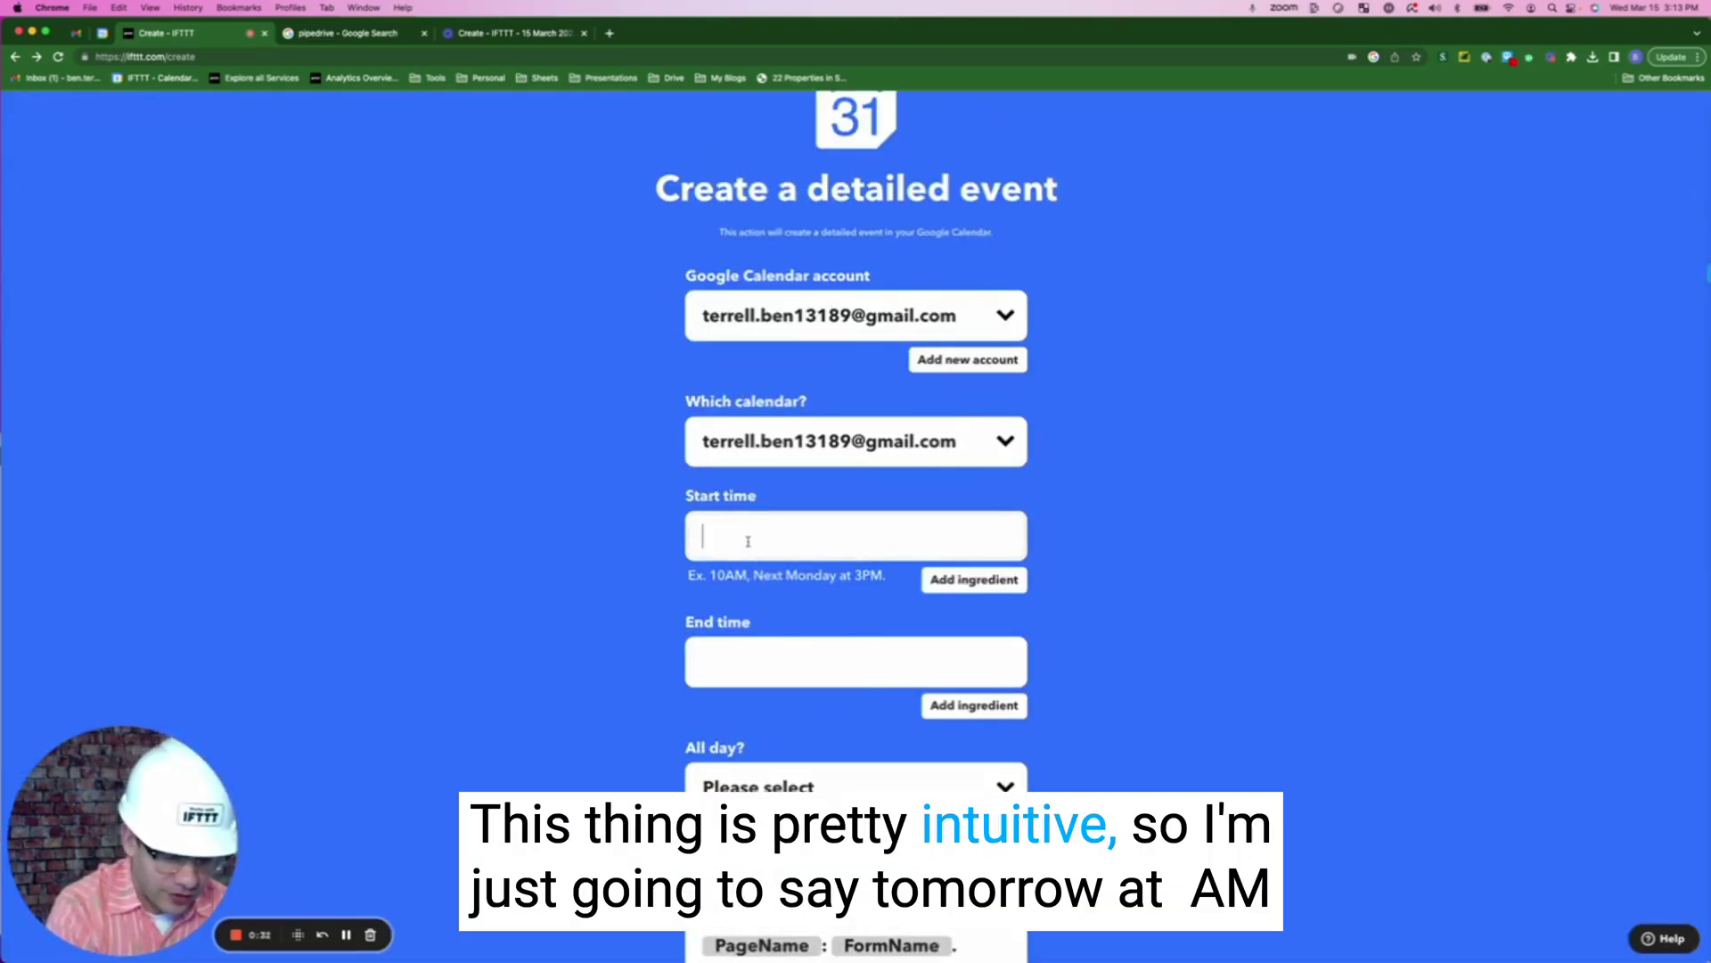
pyautogui.write('tomo')
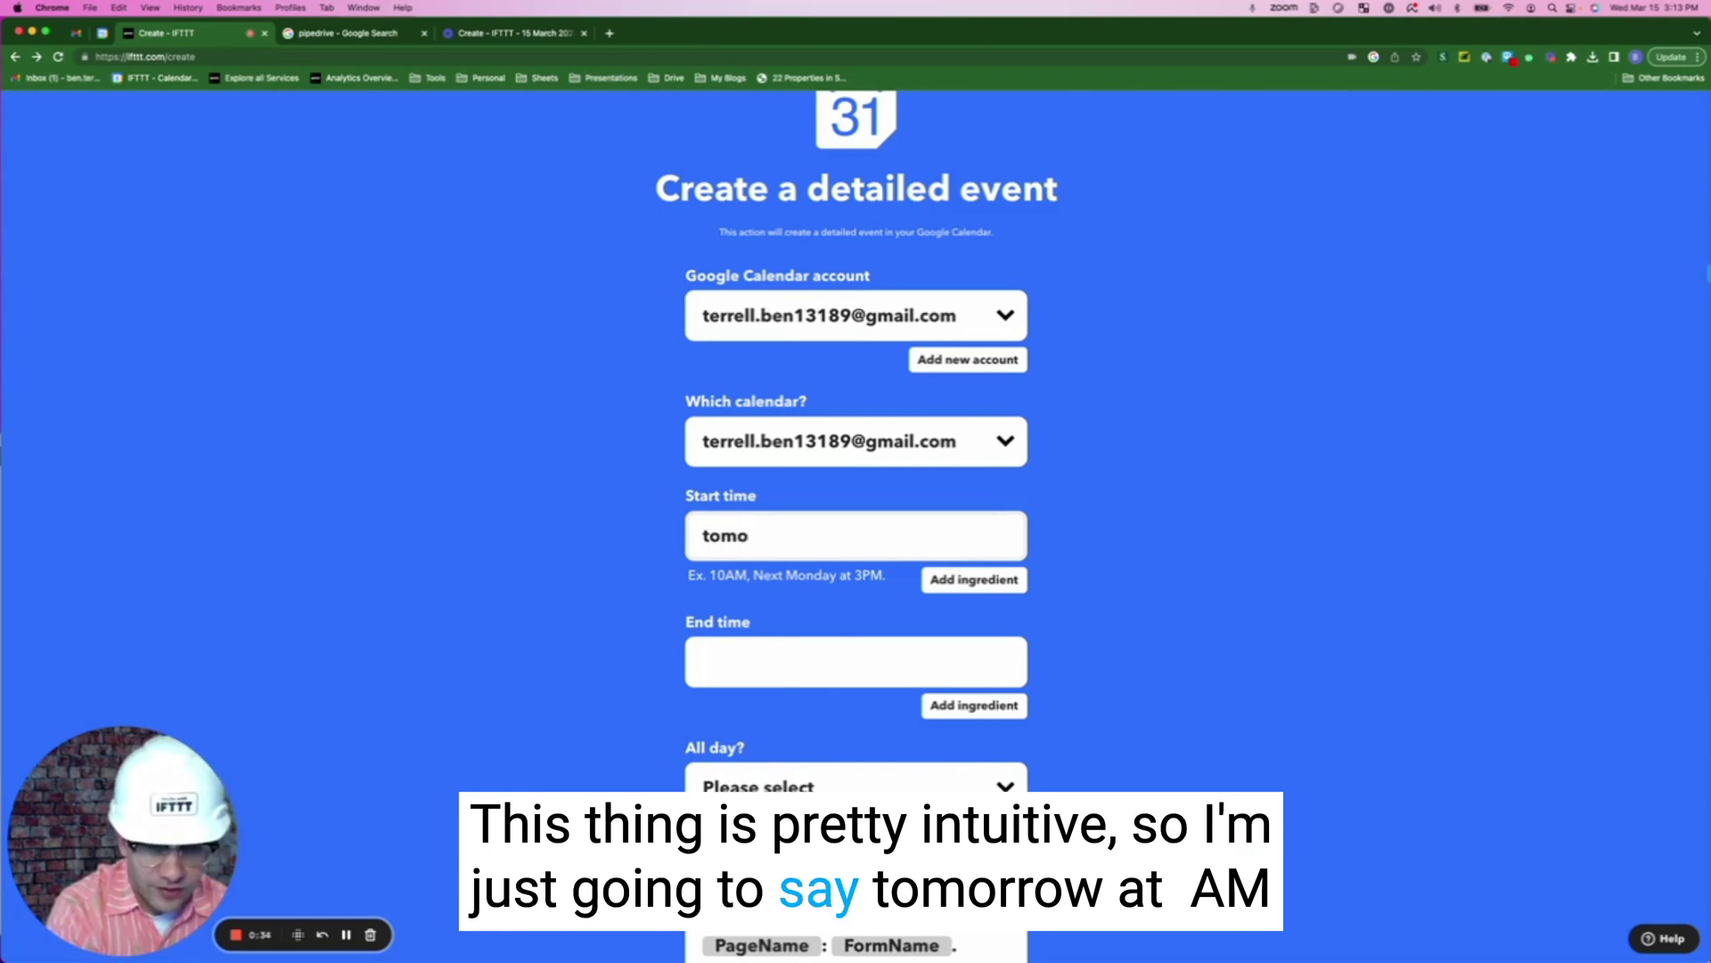
pyautogui.write('rrow at 8 am')
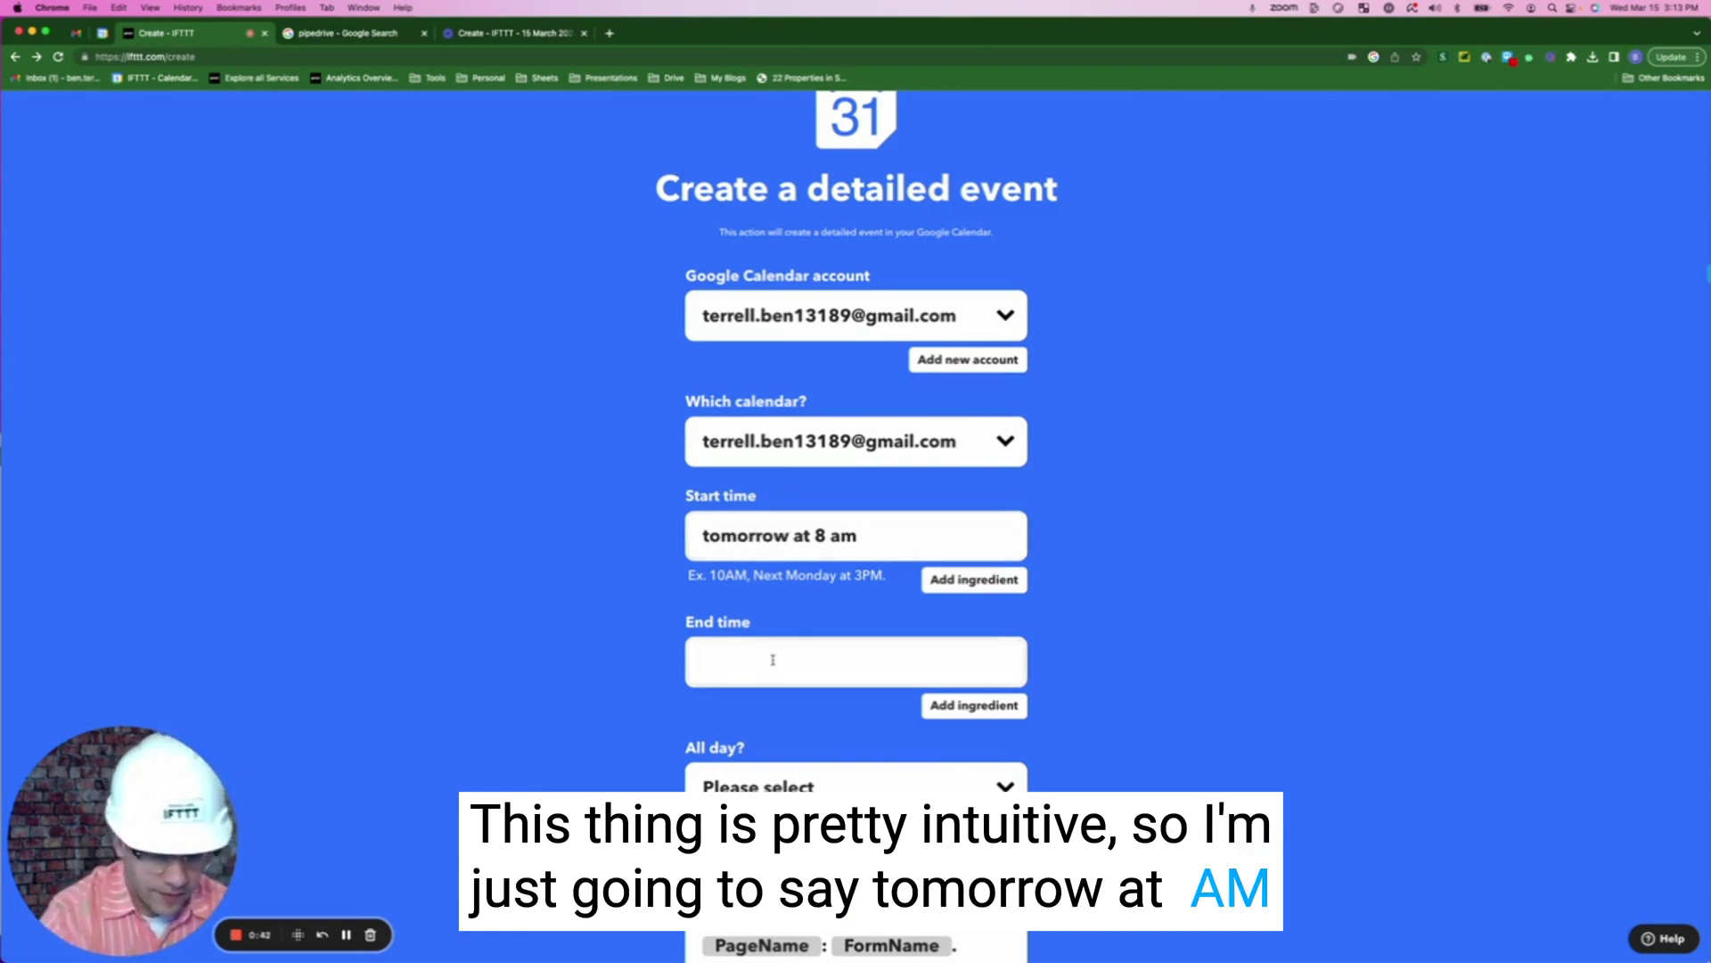
pyautogui.click(773, 660)
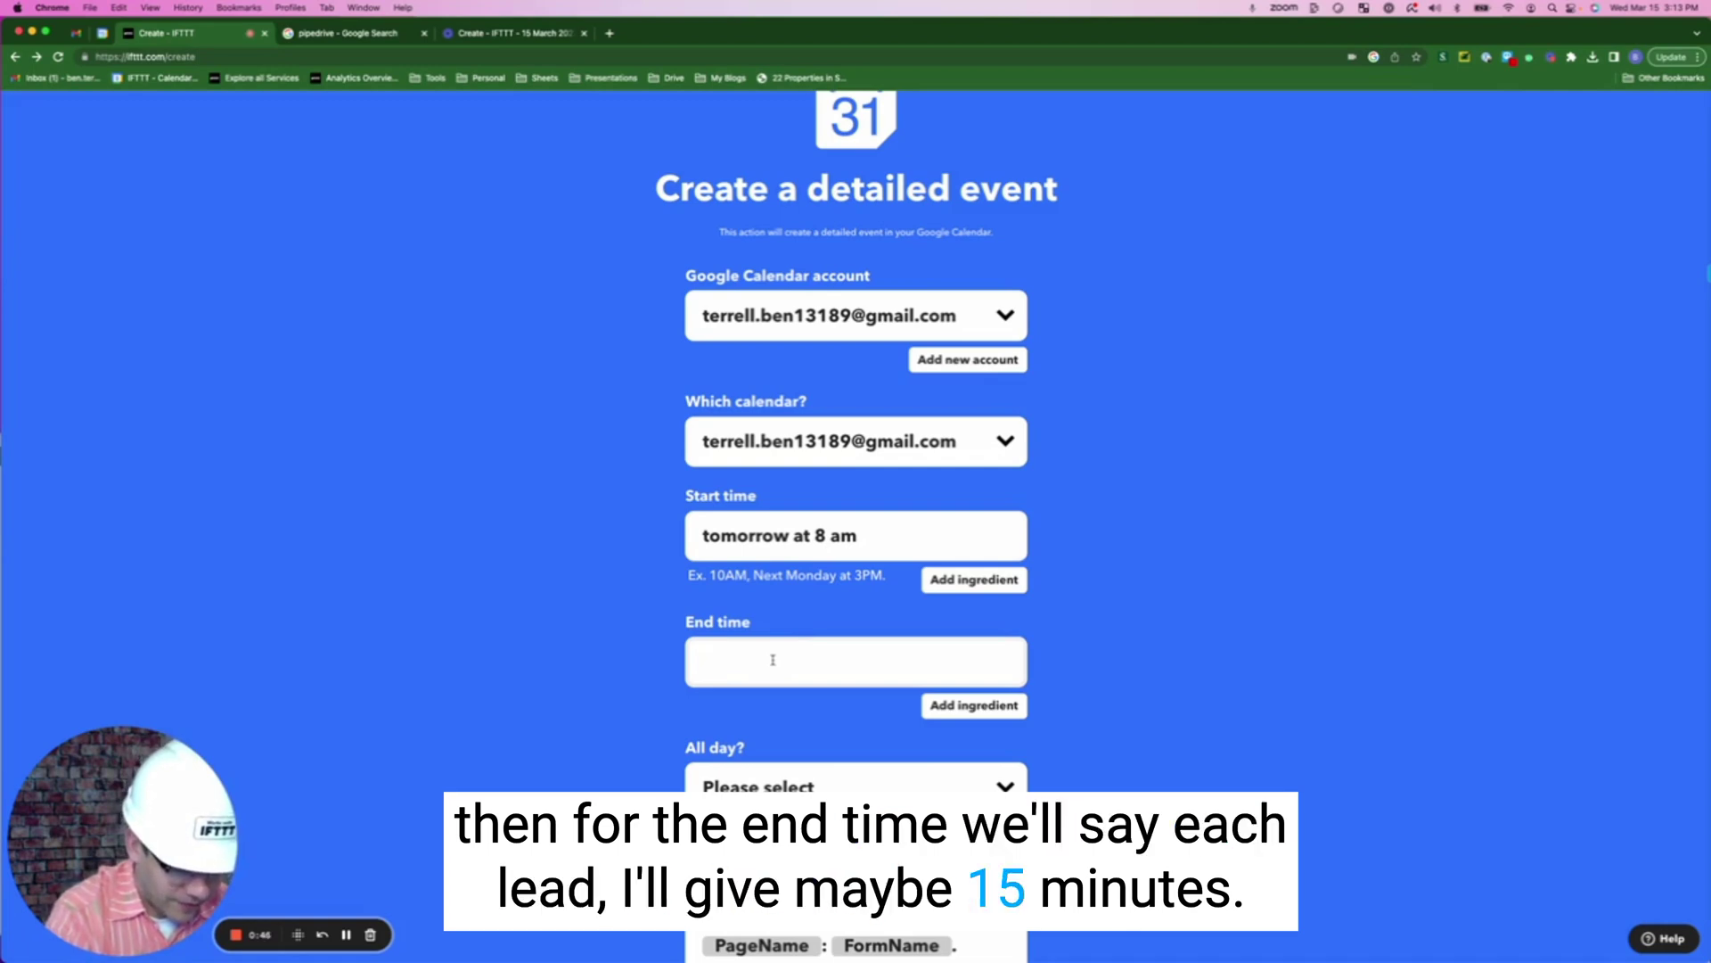
pyautogui.write('8')
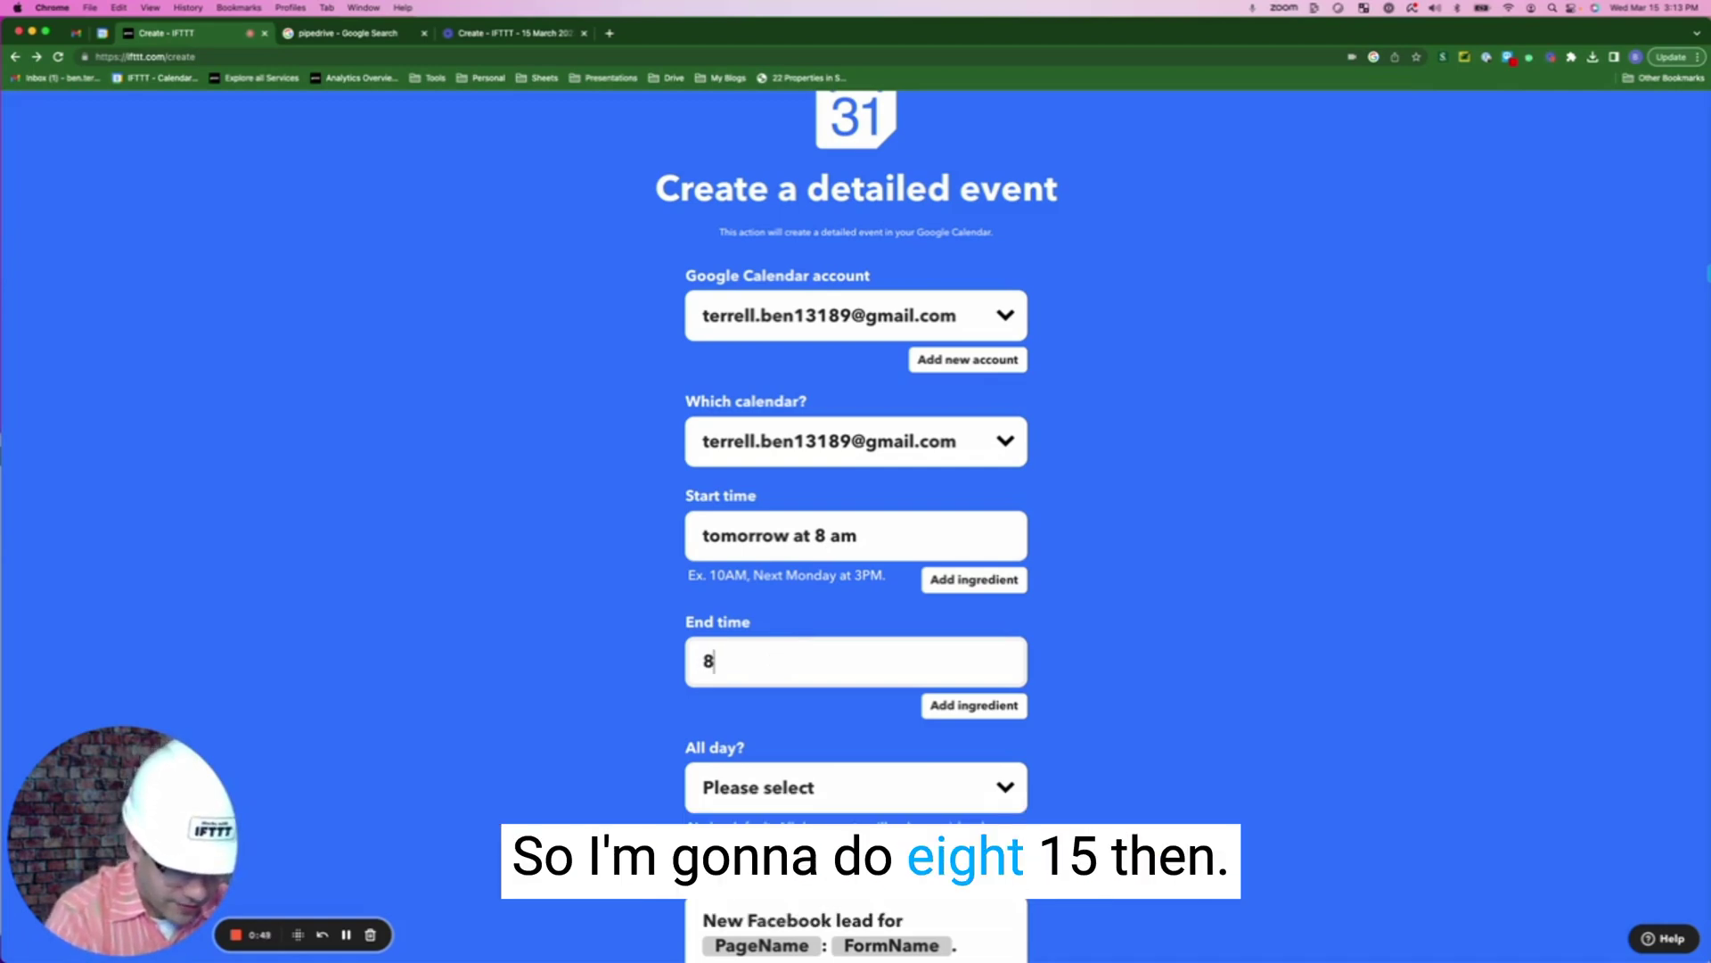
pyautogui.write(':')
pyautogui.scroll(-6, 774, 693)
pyautogui.click(917, 248)
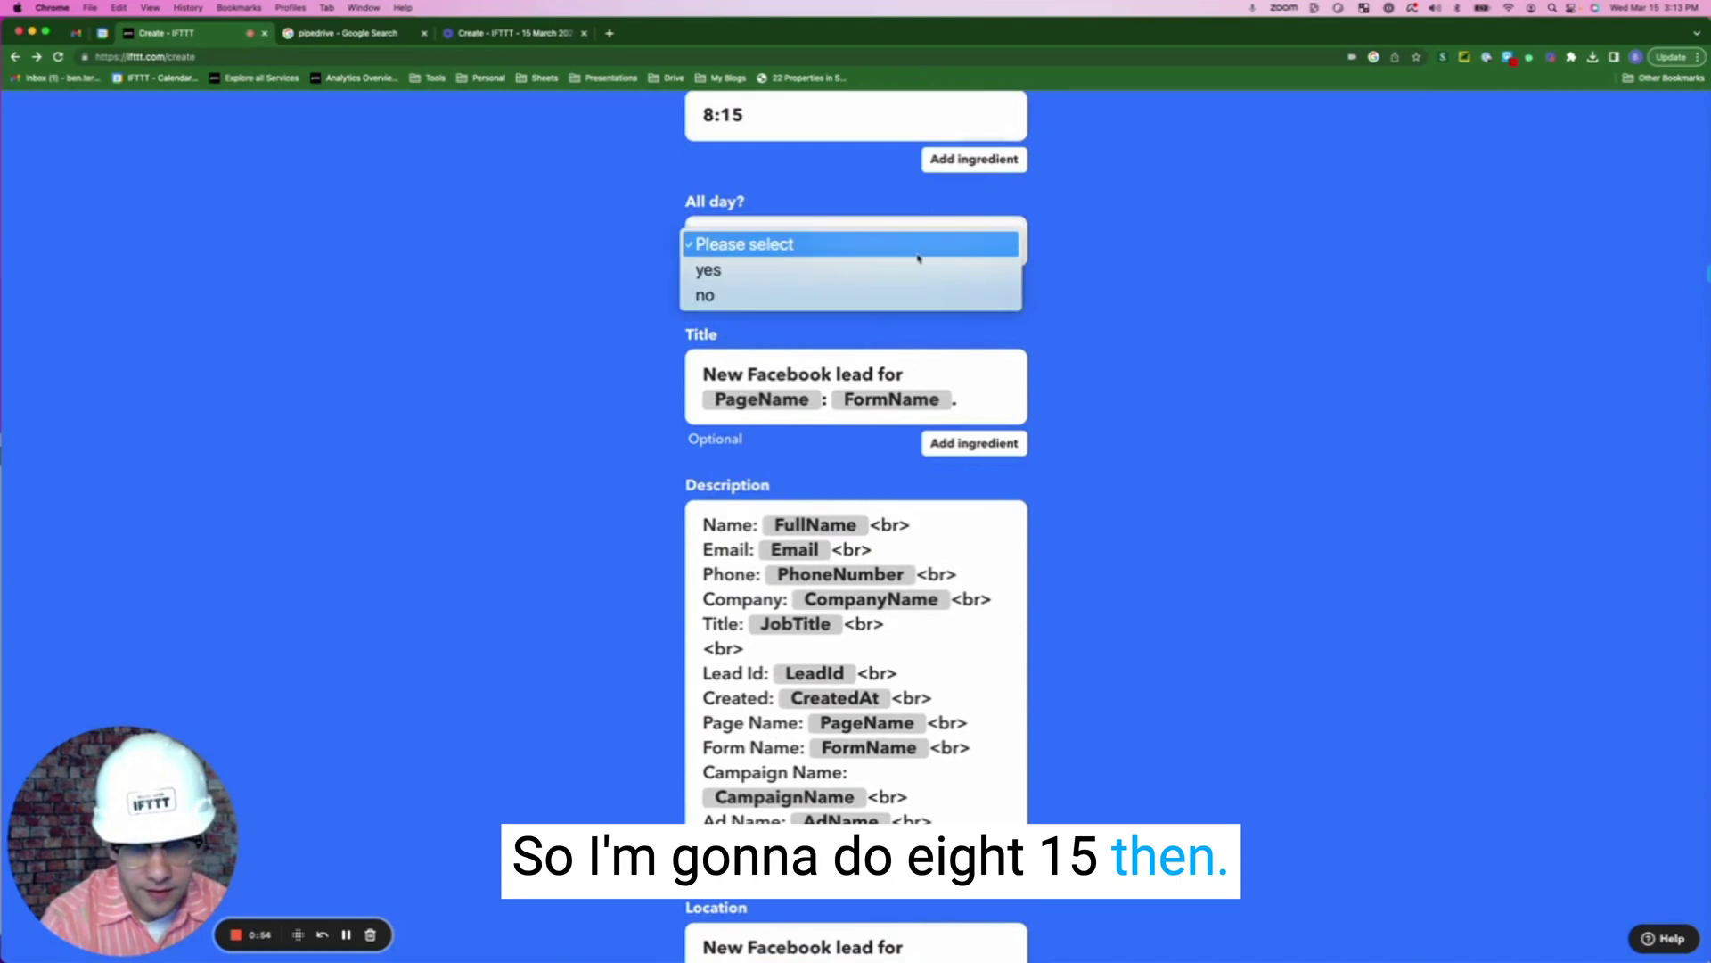
pyautogui.click(792, 294)
pyautogui.scroll(-3, 792, 294)
pyautogui.scroll(-3, 775, 460)
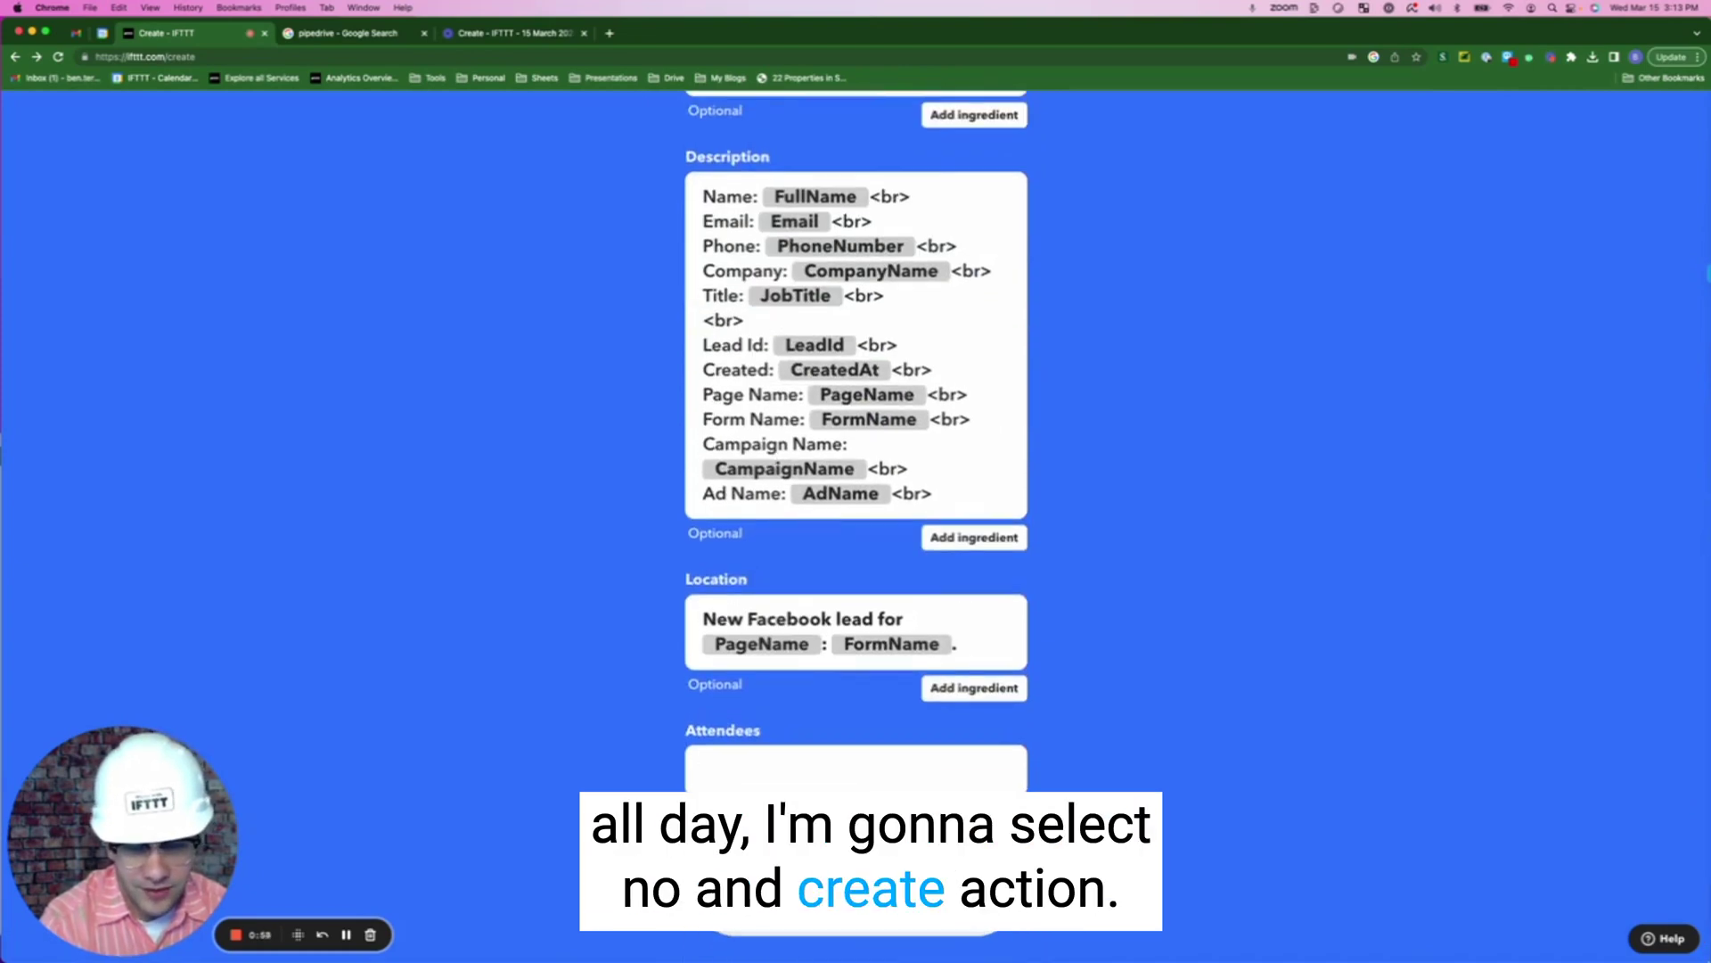